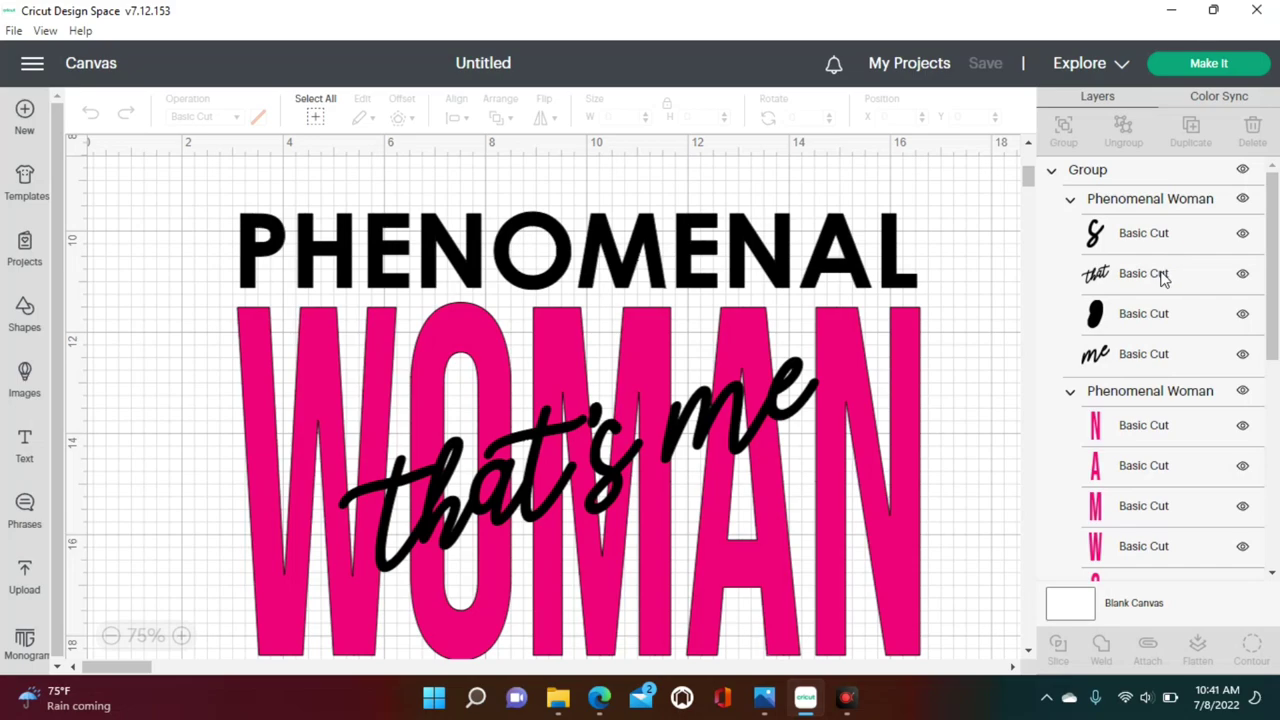
- Look through the grouped design's layers for the script text, WOMAN and PHENOMENAL
scroll(1160, 280, "down", 2)
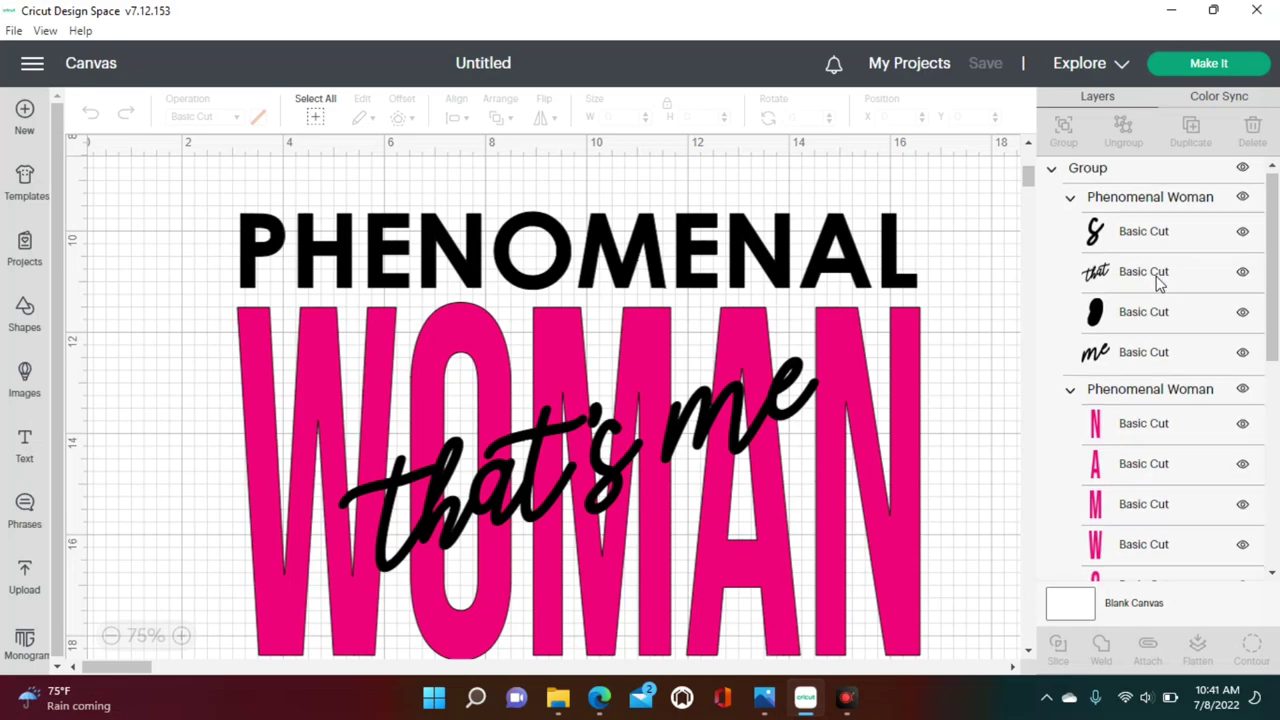
scroll(1155, 295, "down", 1)
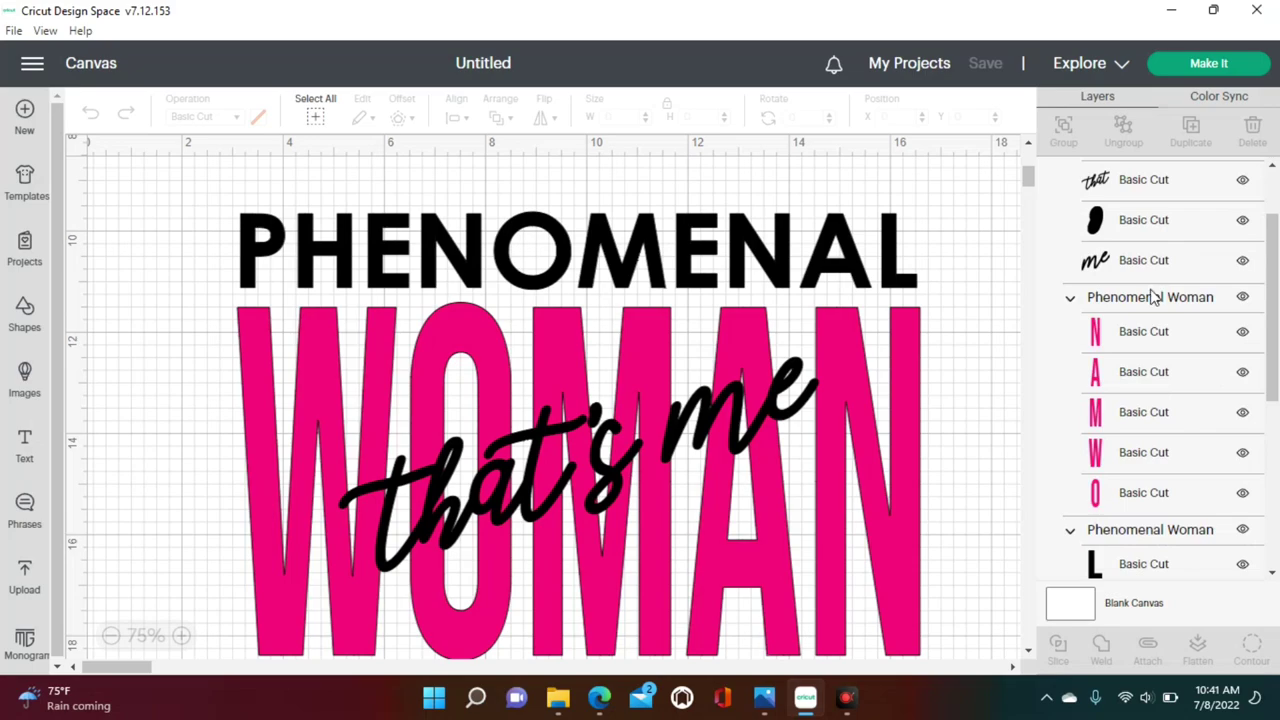
scroll(1150, 308, "down", 3)
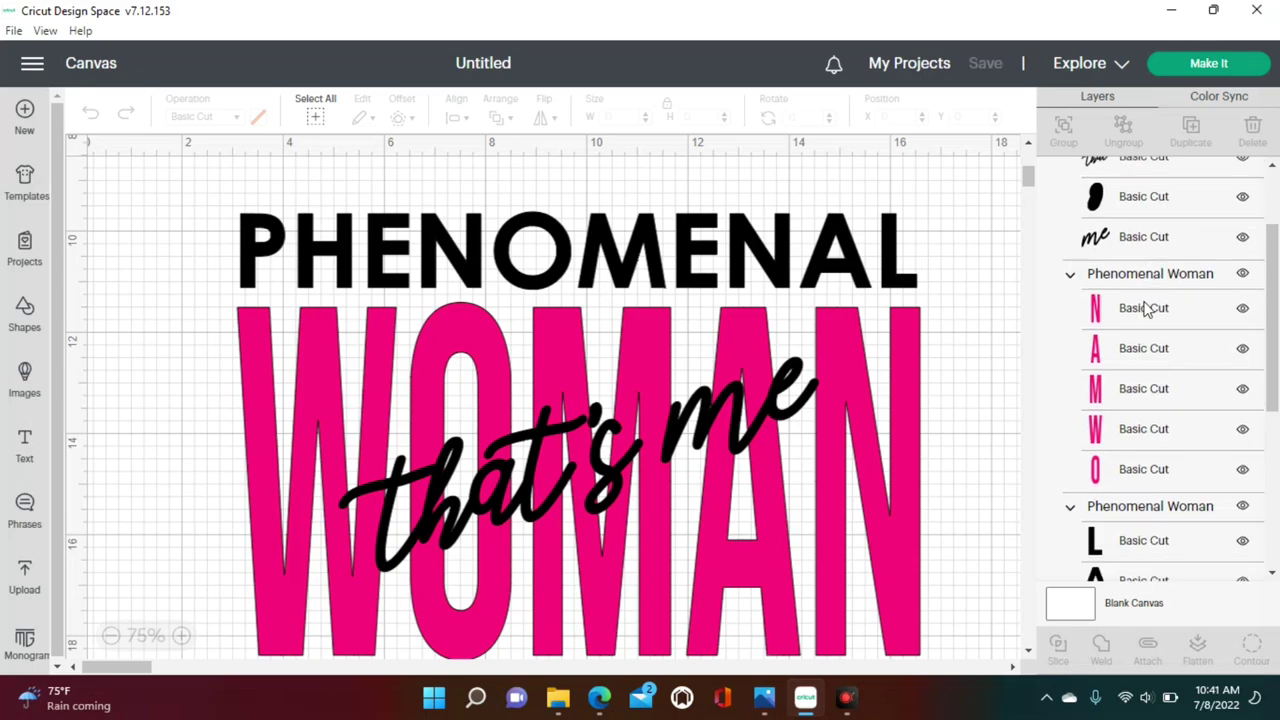
scroll(1145, 315, "down", 1)
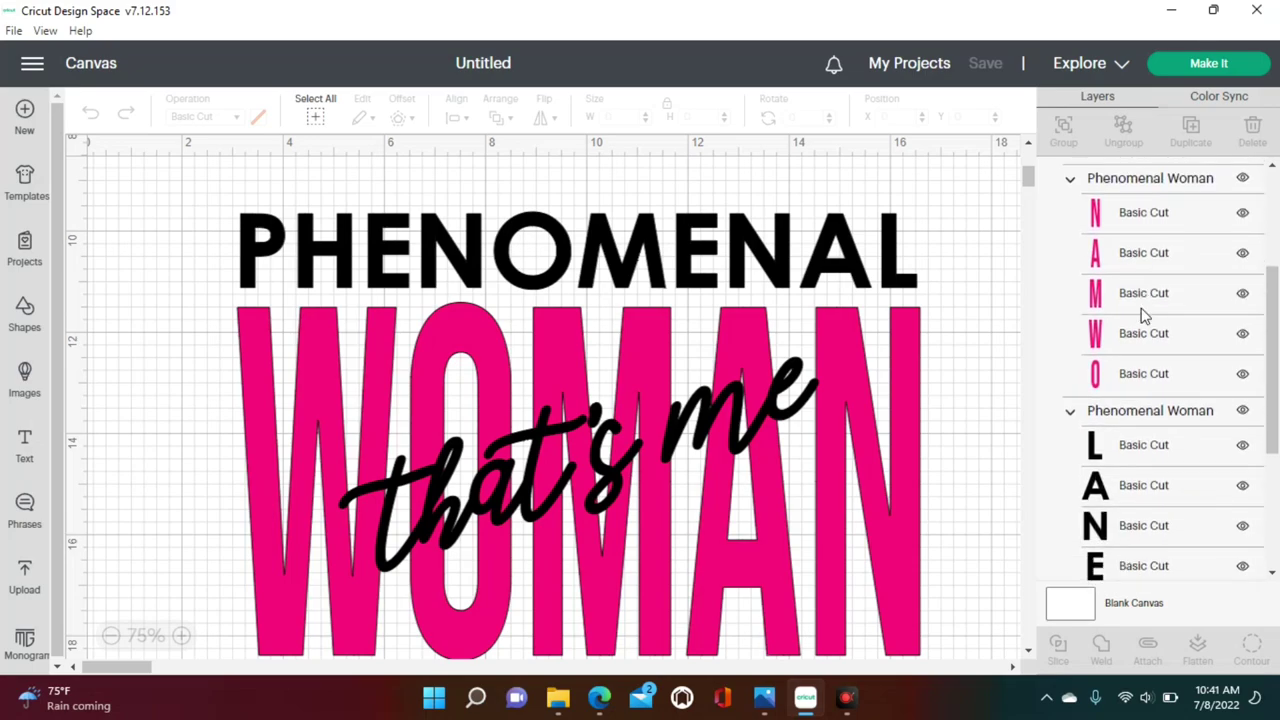
scroll(1145, 315, "down", 4)
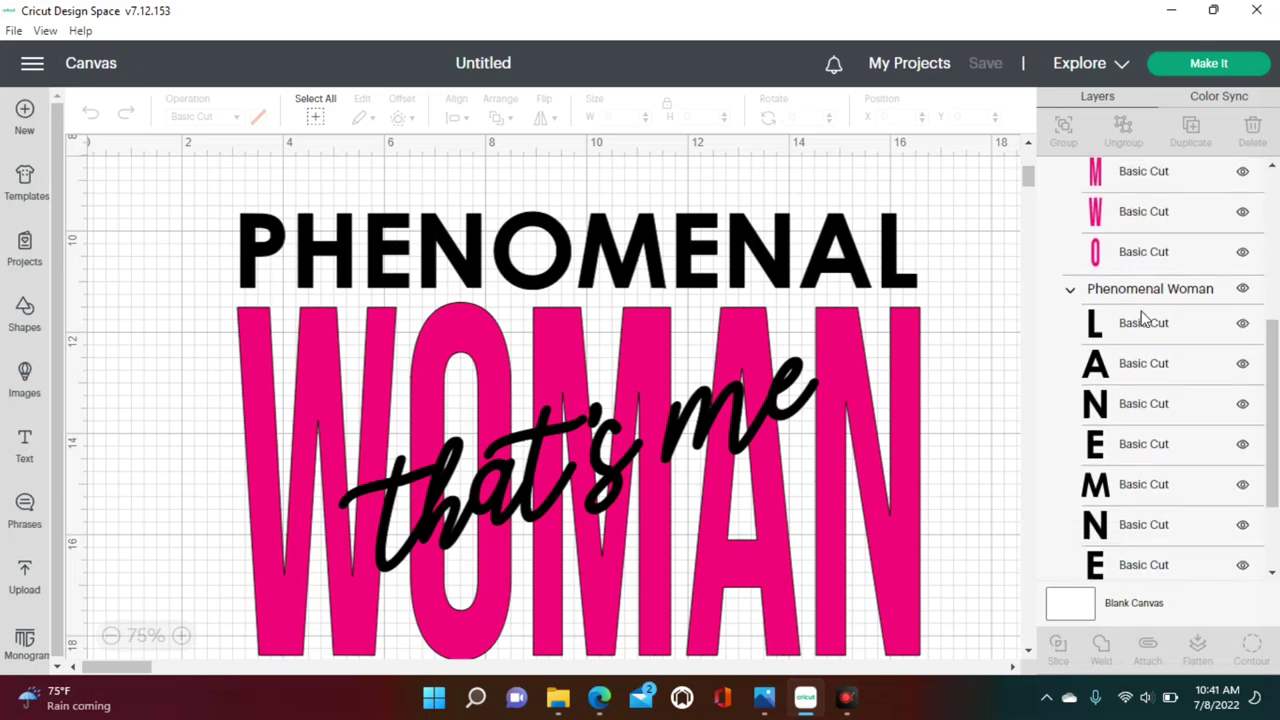
scroll(1145, 320, "down", 3)
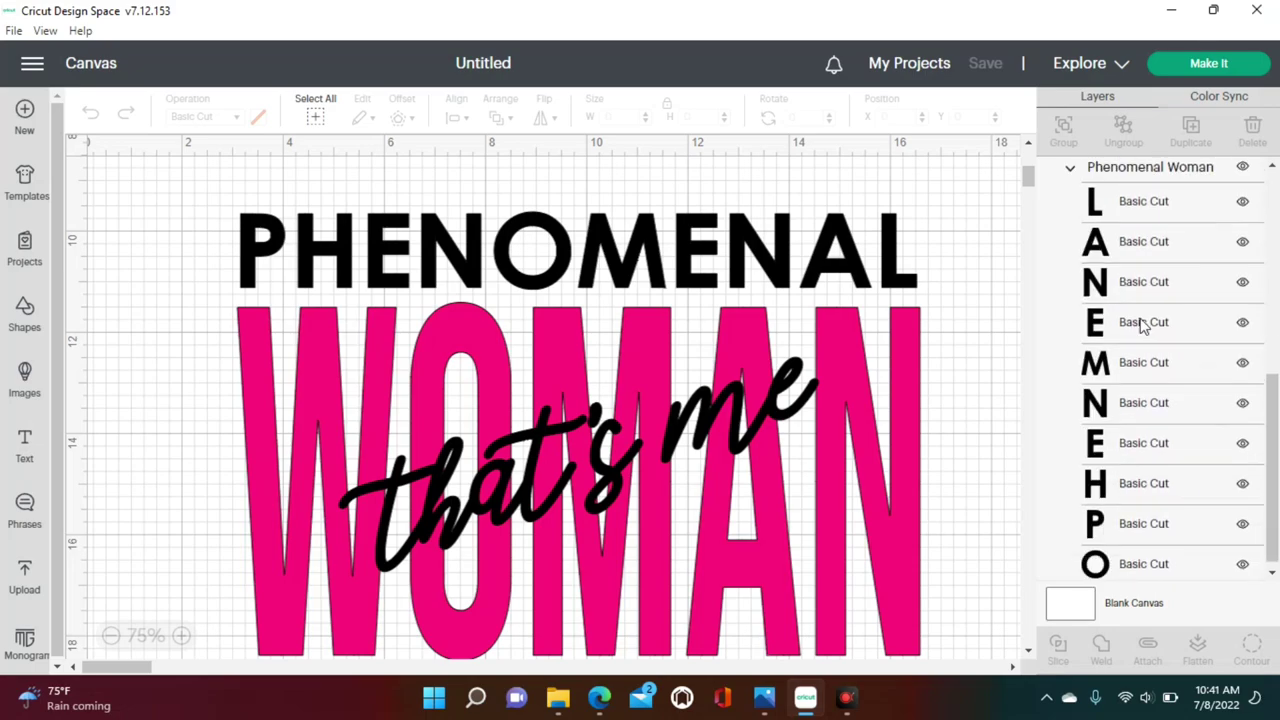
scroll(1145, 328, "down", 1)
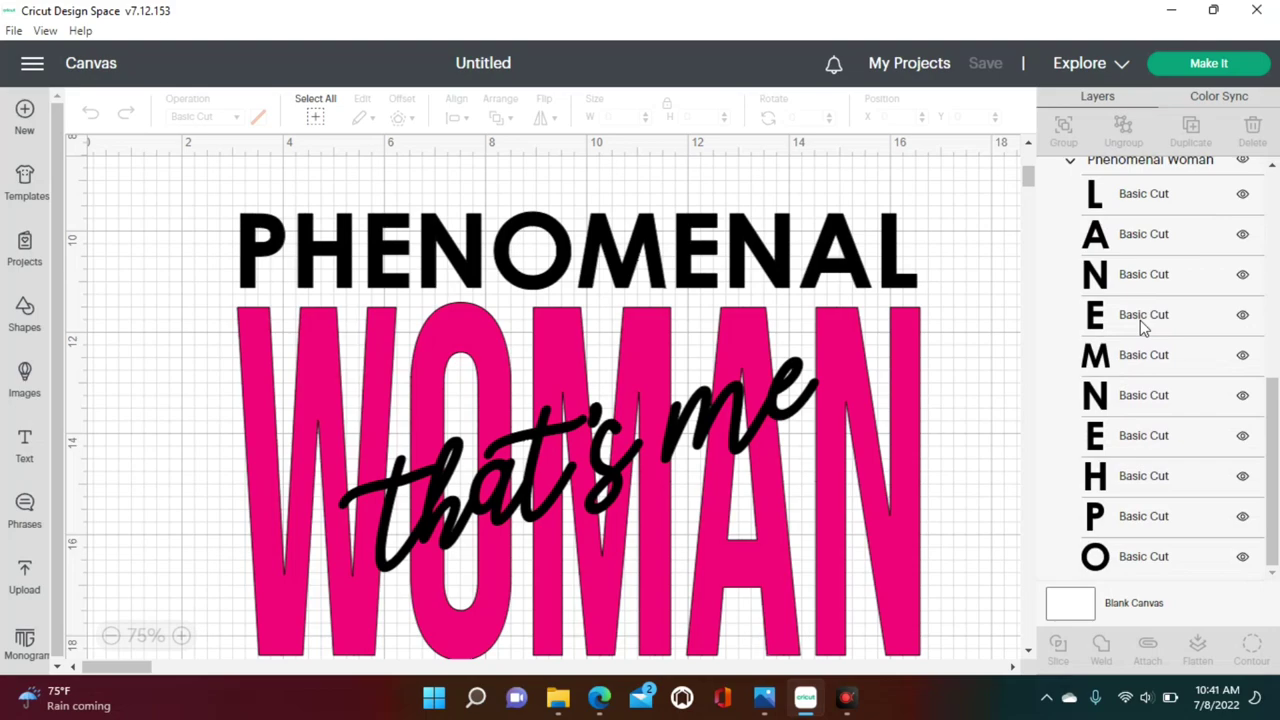
scroll(1143, 325, "up", 10)
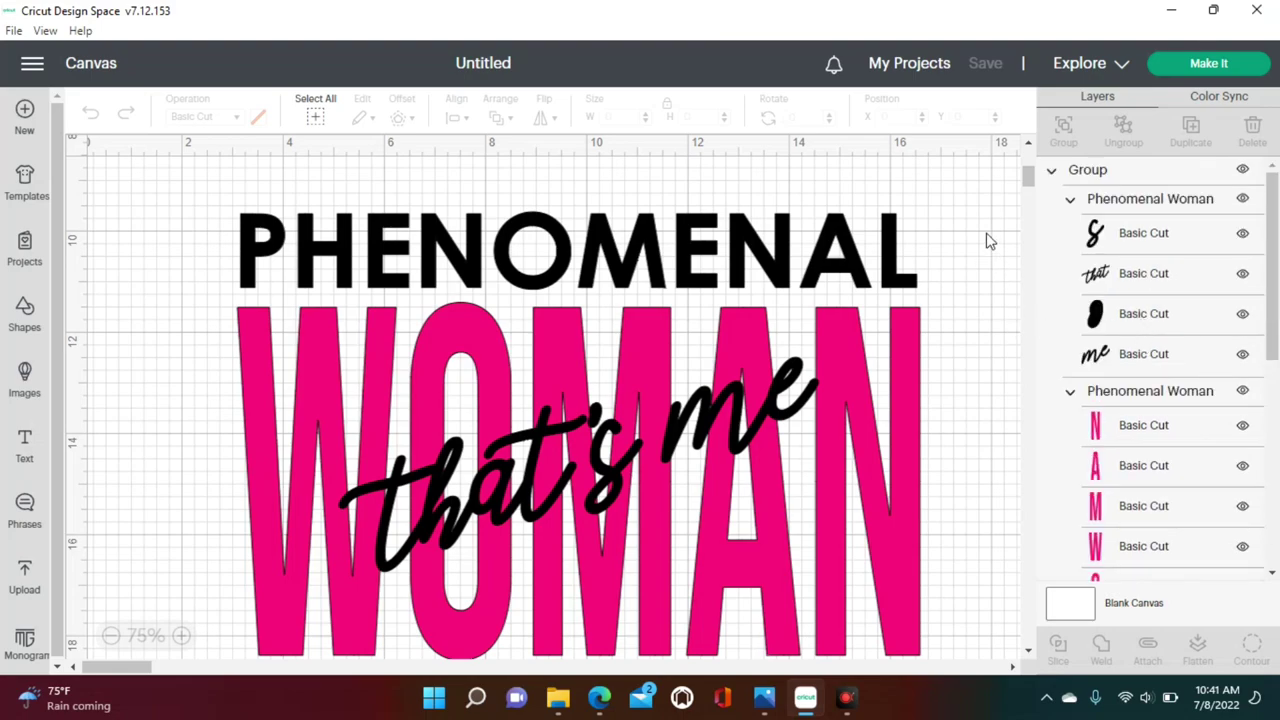
- Ungroup the whole design and weld the letters of PHENOMENAL together
left_click_drag(980, 197, 274, 608)
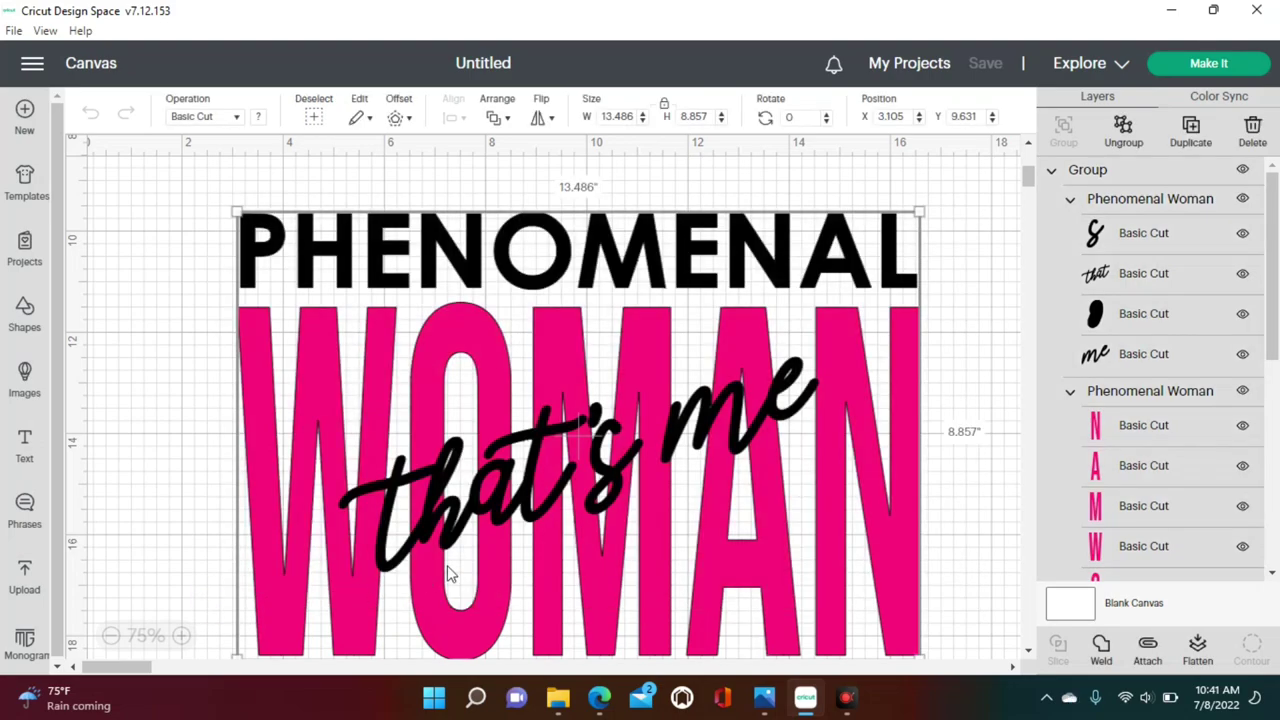
left_click(1124, 133)
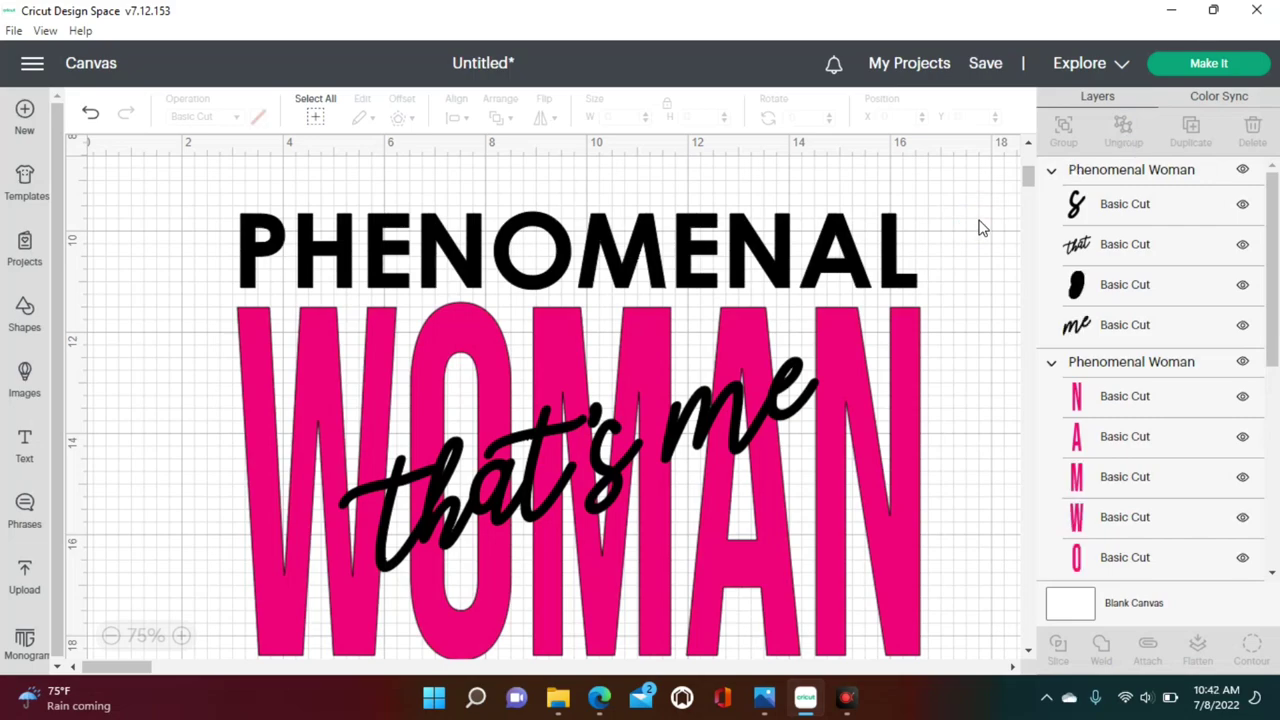
left_click_drag(983, 225, 178, 270)
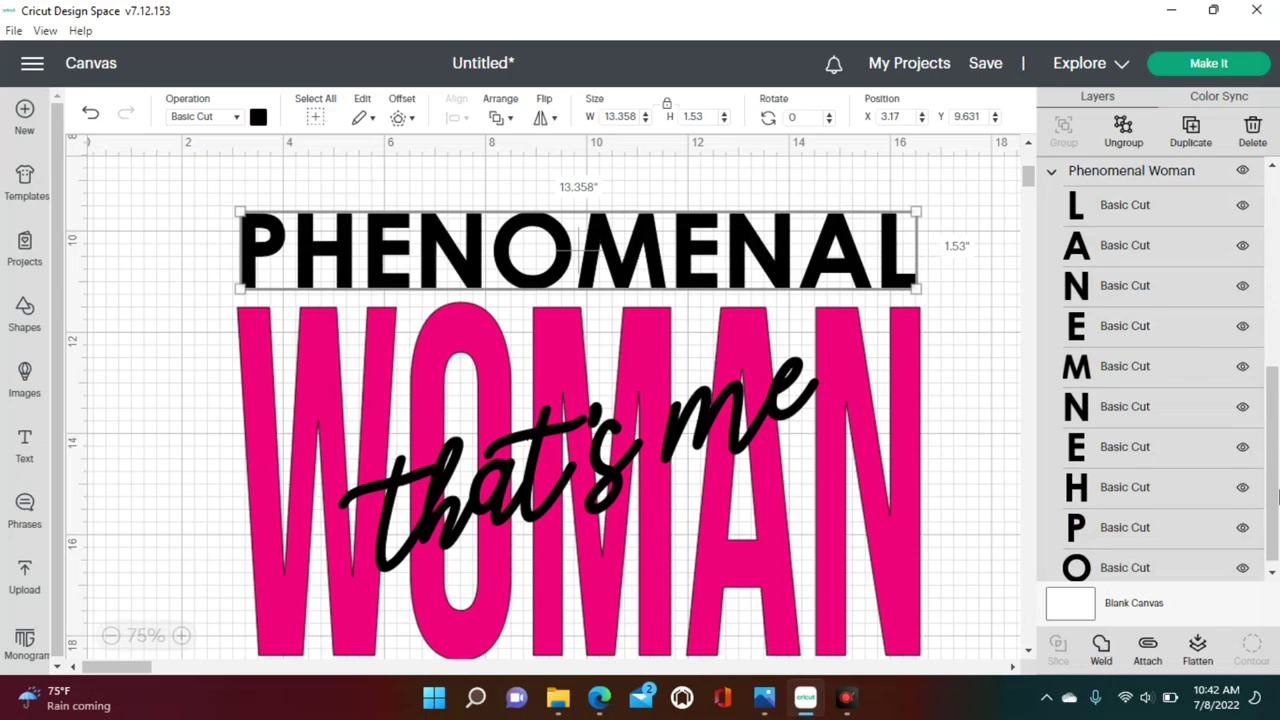
left_click(1106, 655)
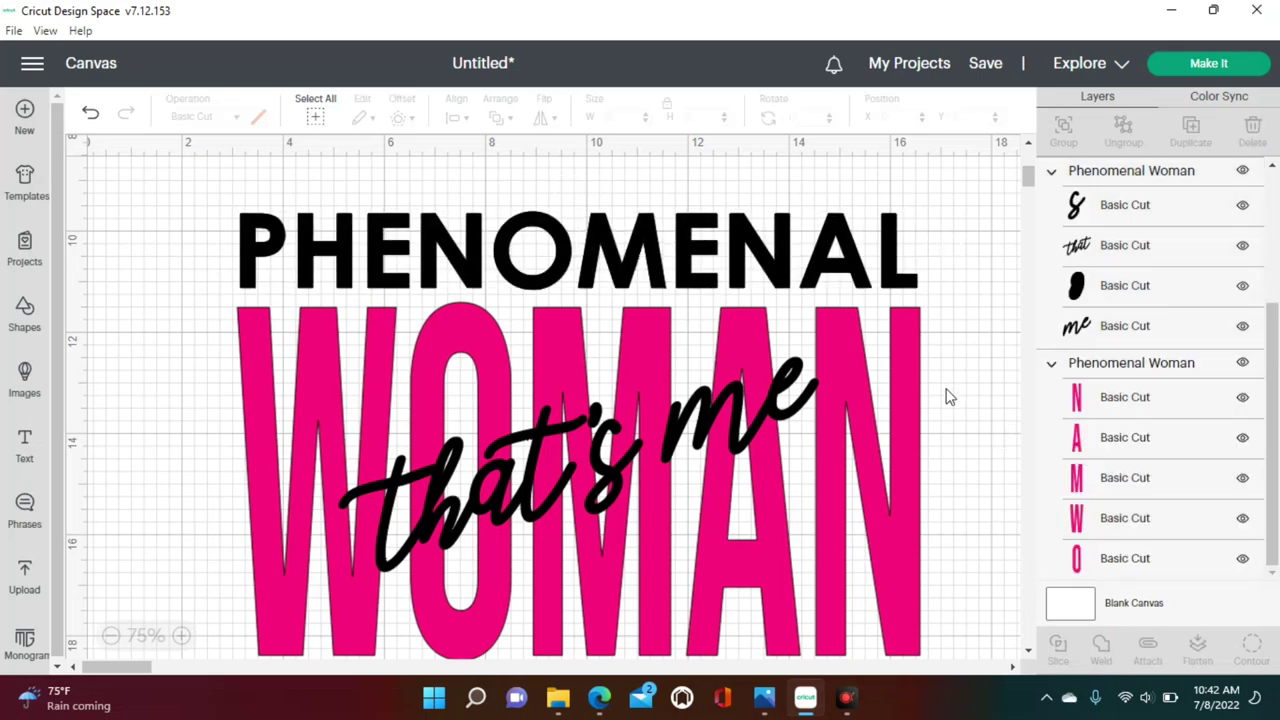
- Hide the four script layers that make up "that's me", including the apostrophe
scroll(950, 395, "down", 3)
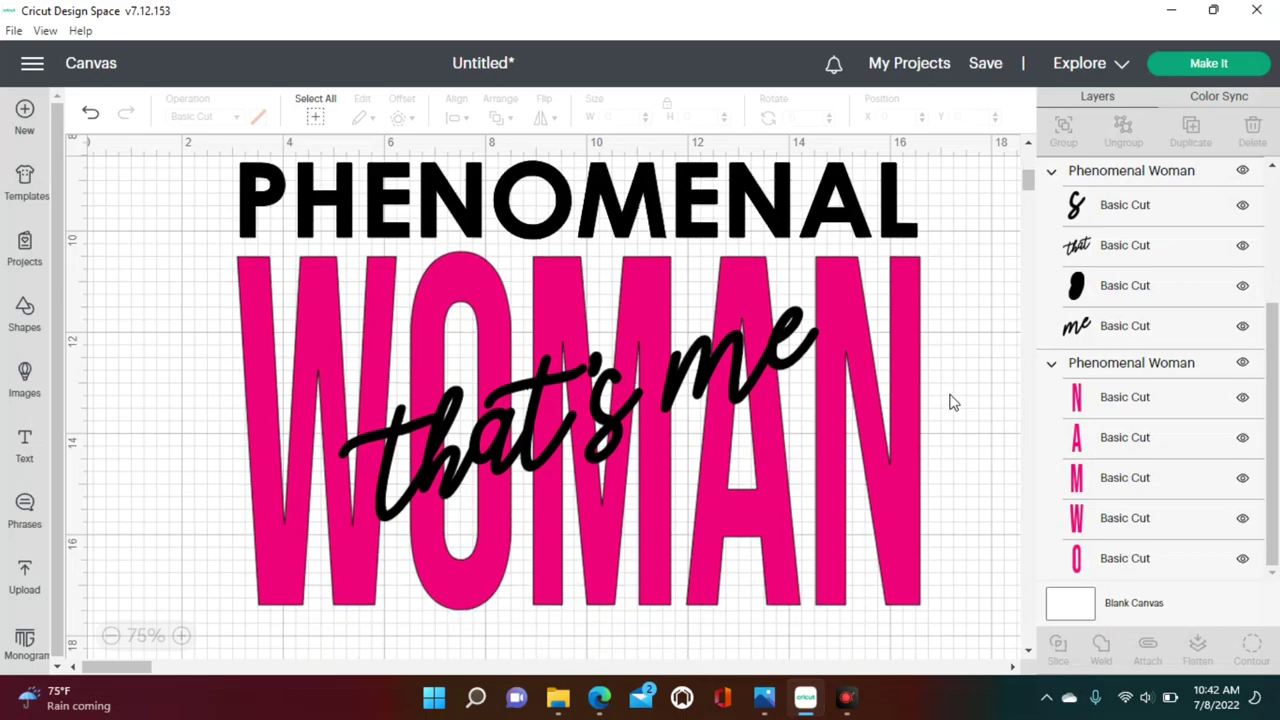
scroll(953, 398, "up", 3)
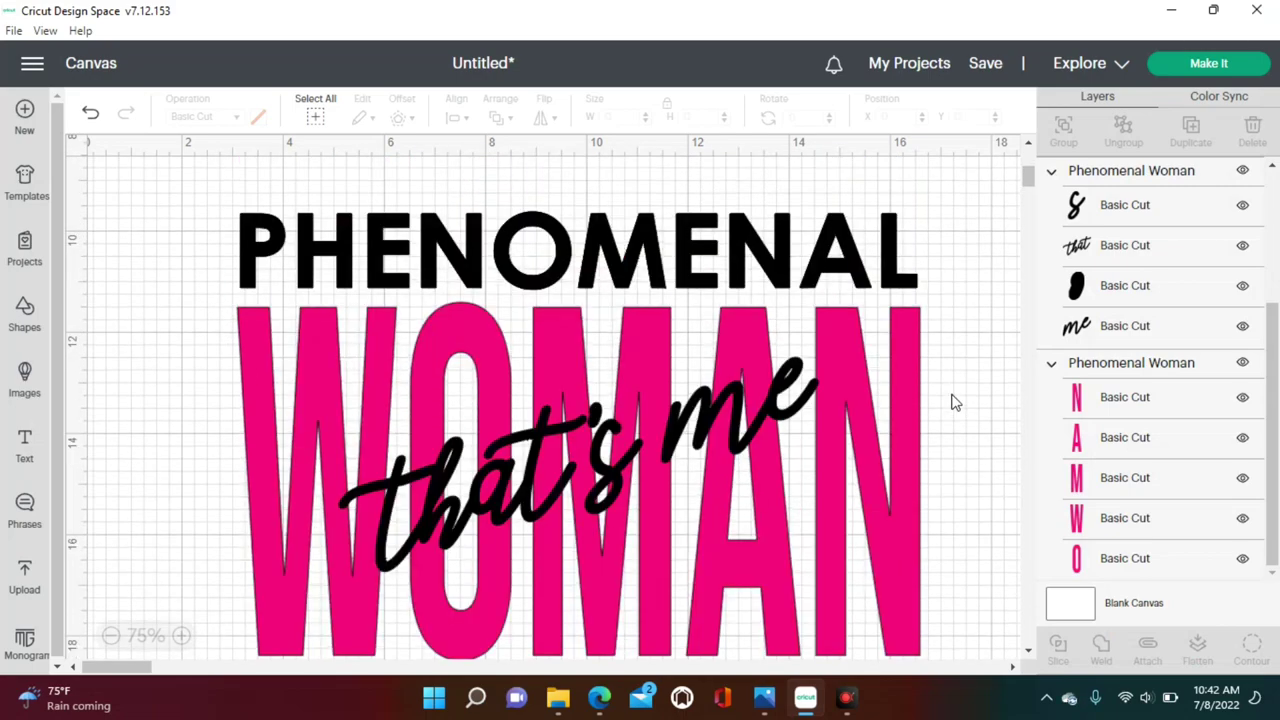
left_click(1243, 206)
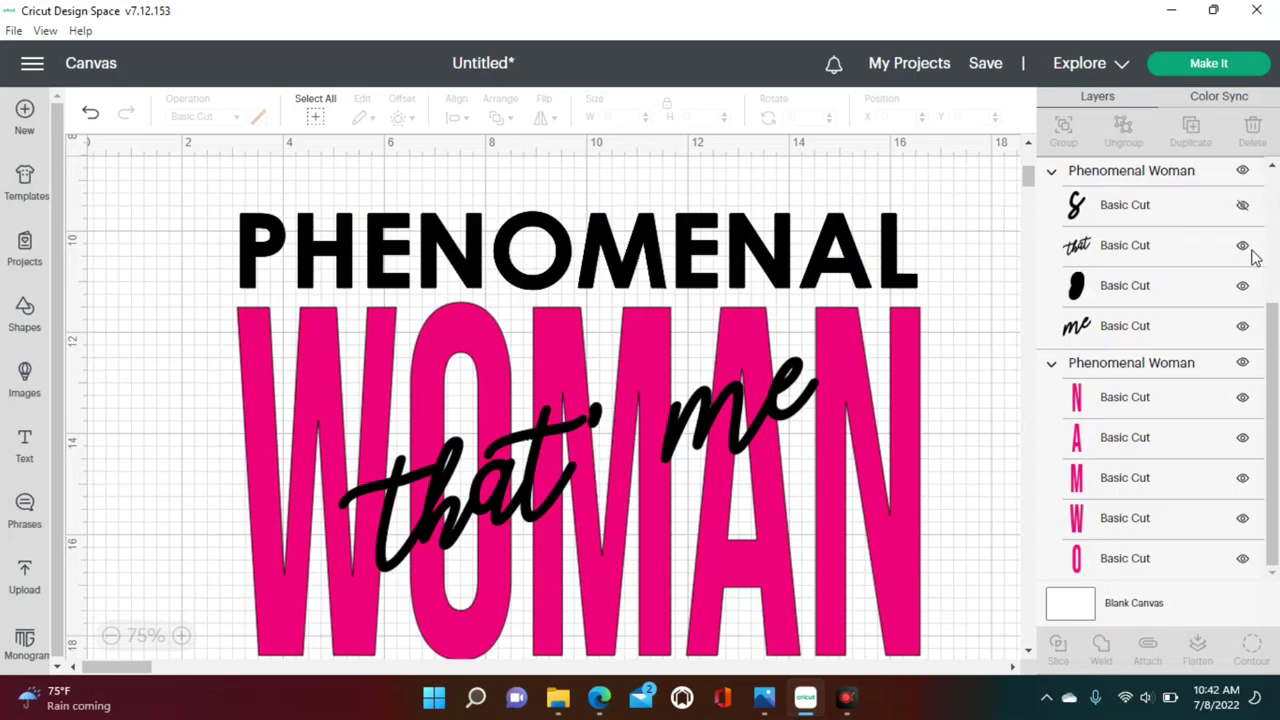
left_click(1245, 248)
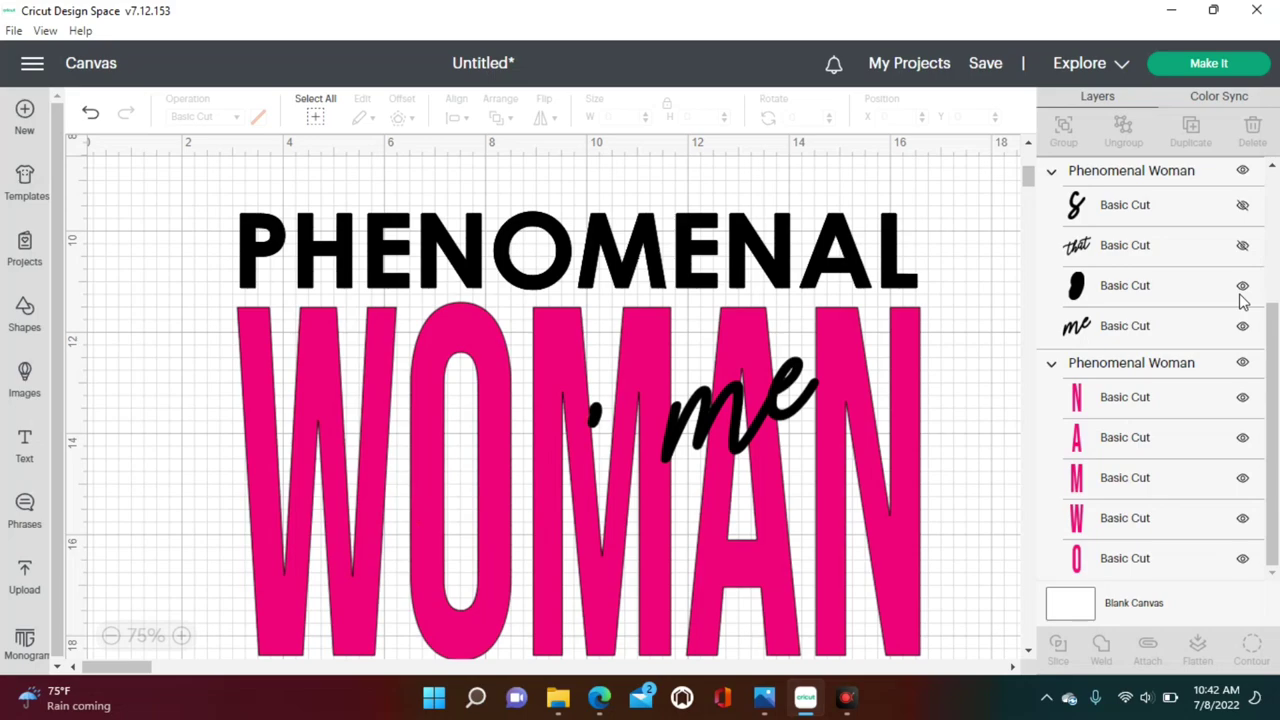
left_click(1243, 290)
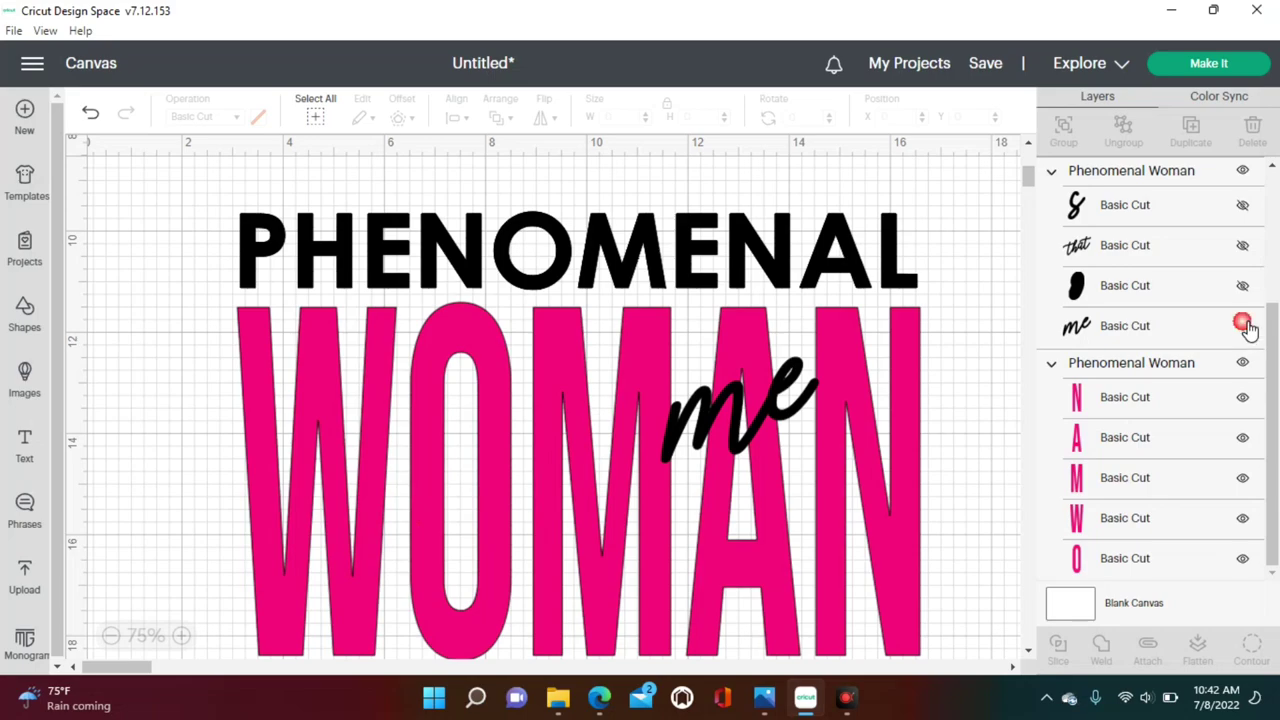
left_click(1243, 327)
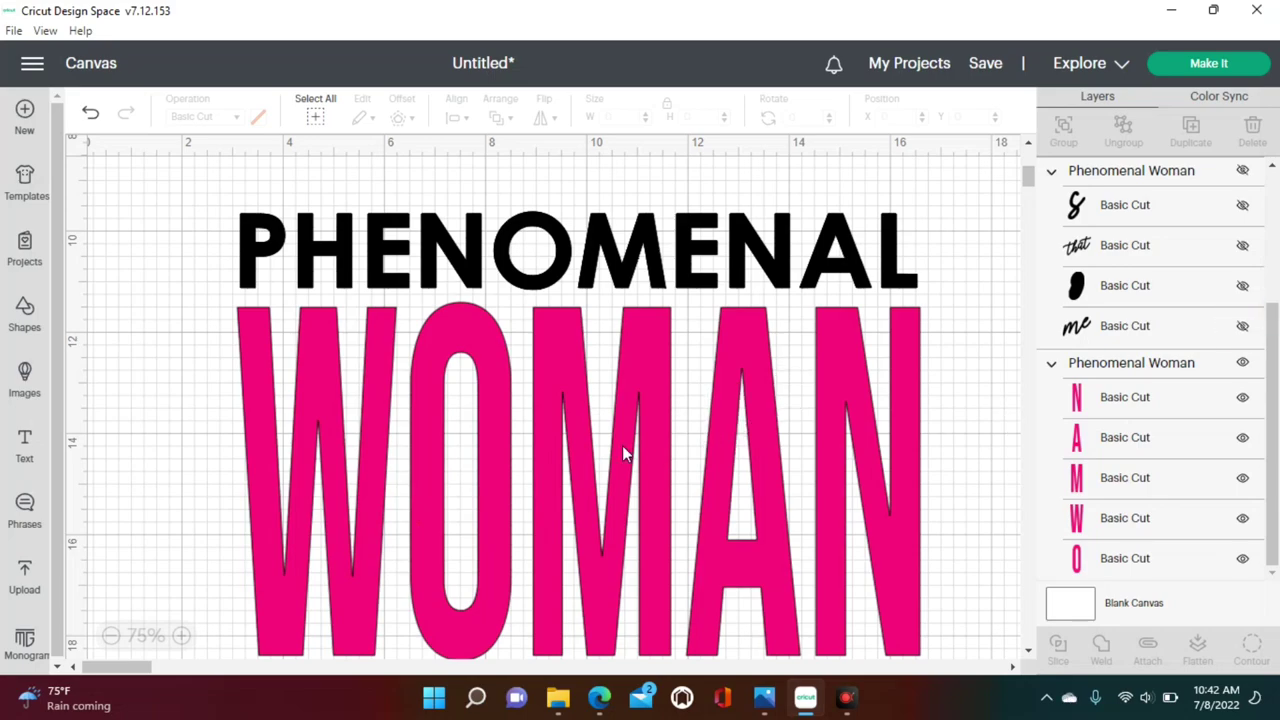
- Weld the five pink letters of WOMAN into a single layer
left_click(720, 432)
scroll(929, 434, "down", 1)
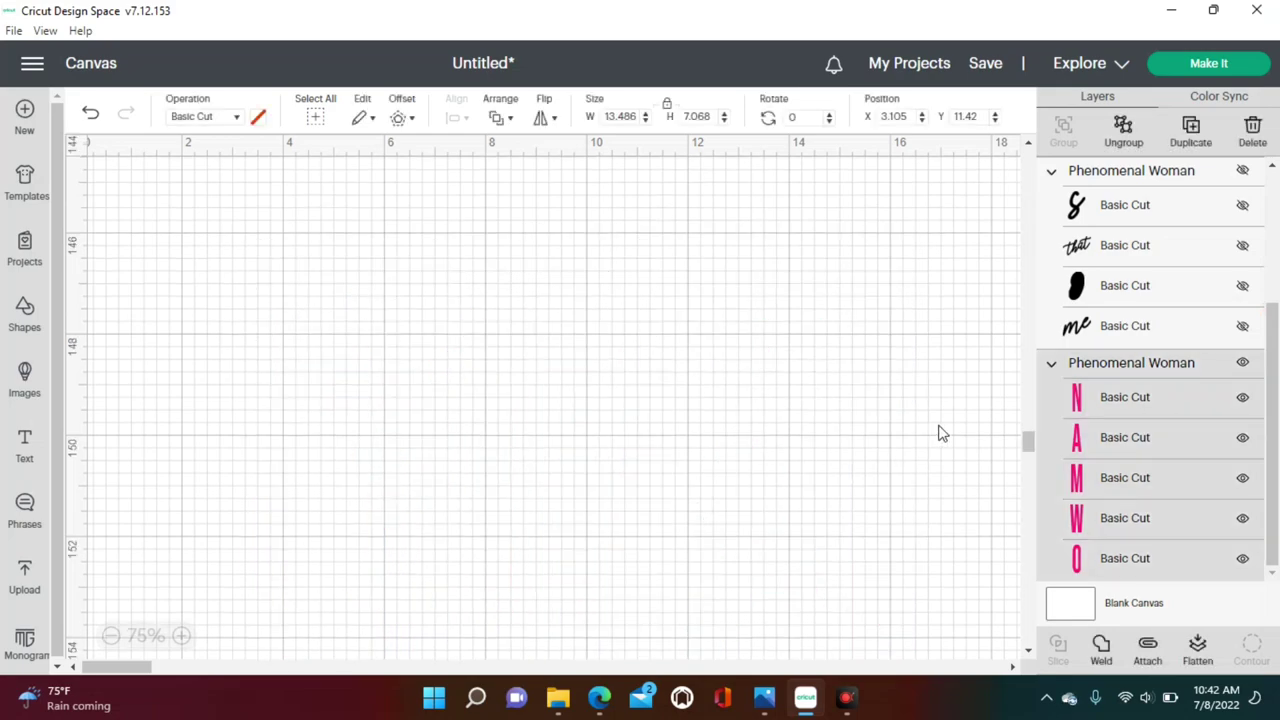
left_click(980, 378)
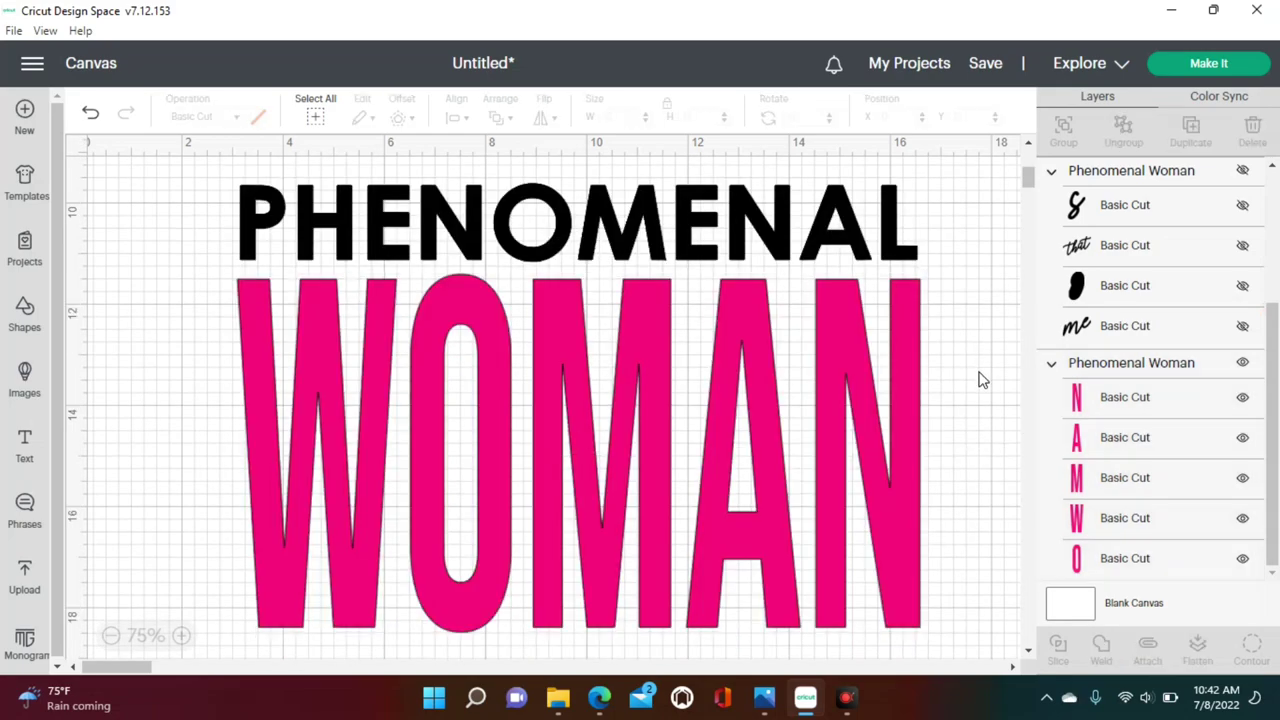
left_click_drag(980, 378, 266, 478)
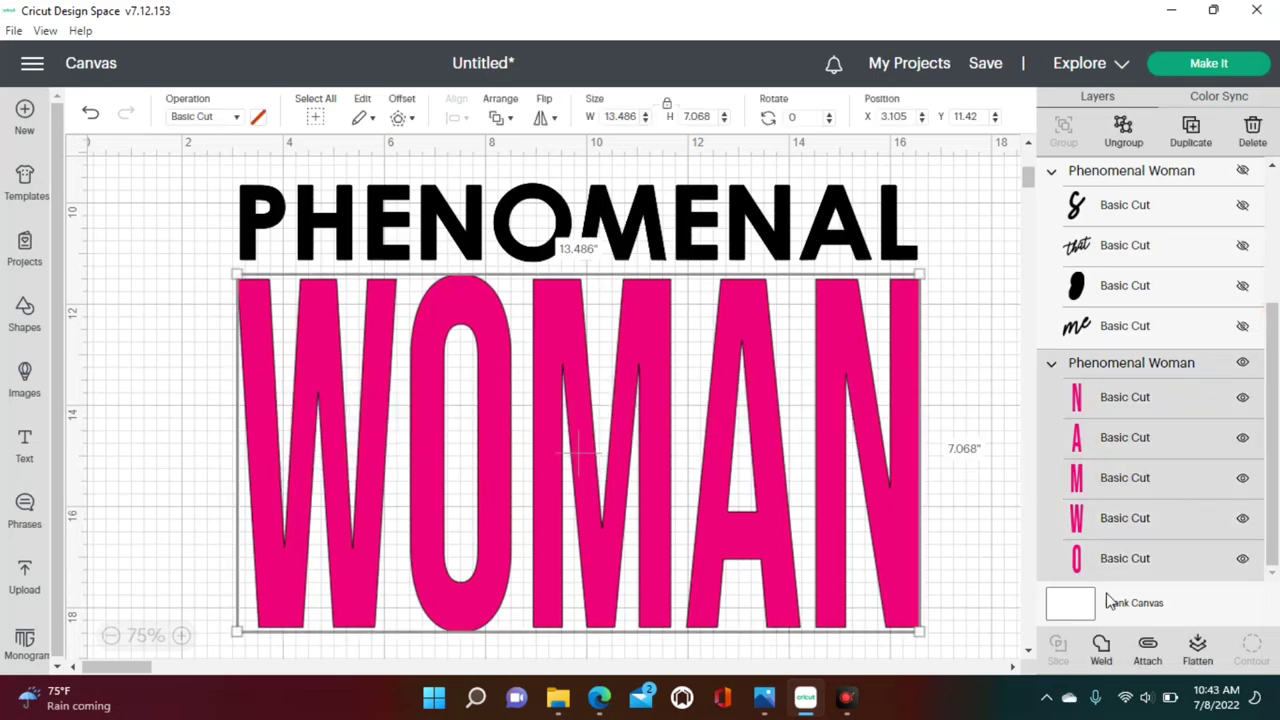
left_click(1103, 651)
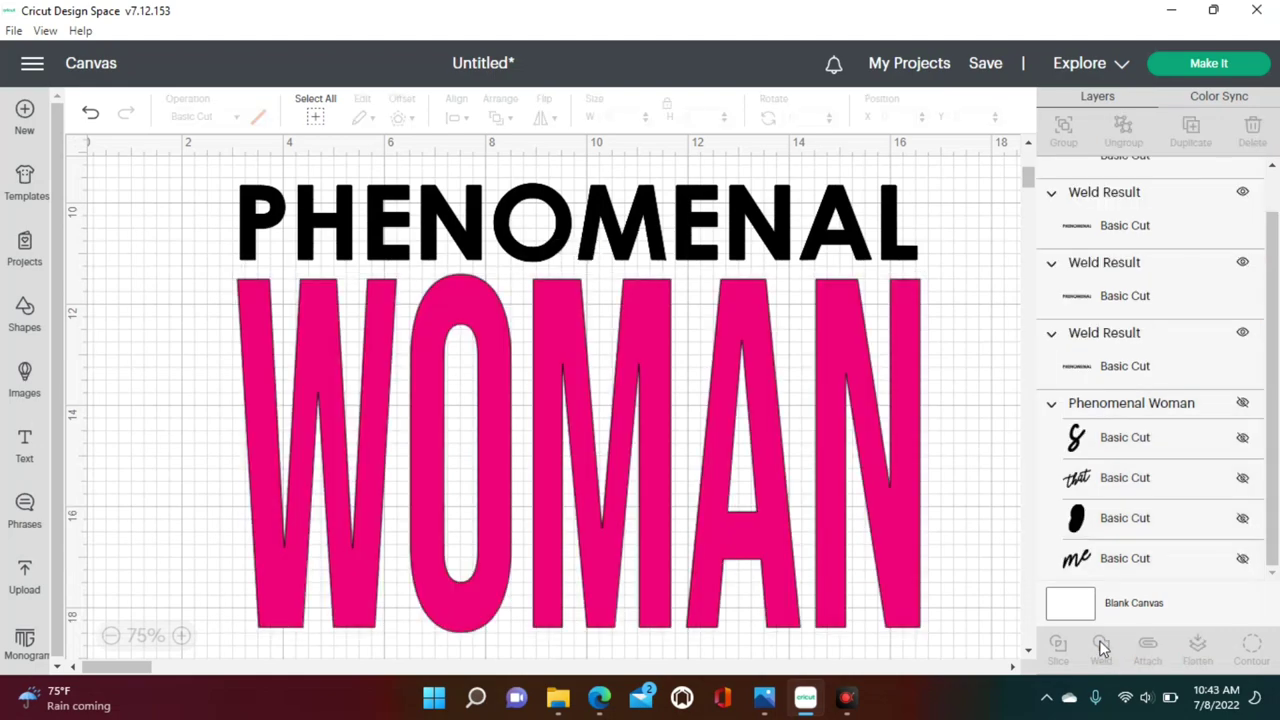
- Make the four hidden "that's me" script layers visible again
left_click(982, 457)
left_click(1241, 440)
left_click(1242, 478)
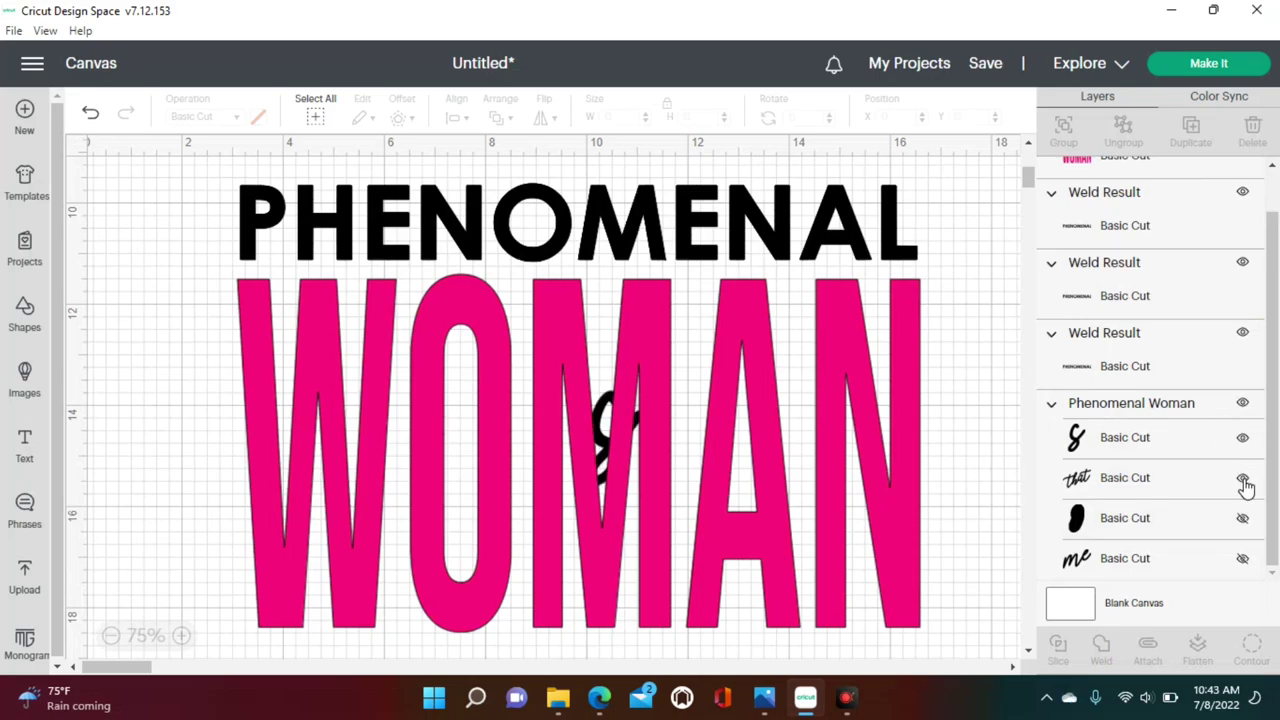
left_click(1242, 517)
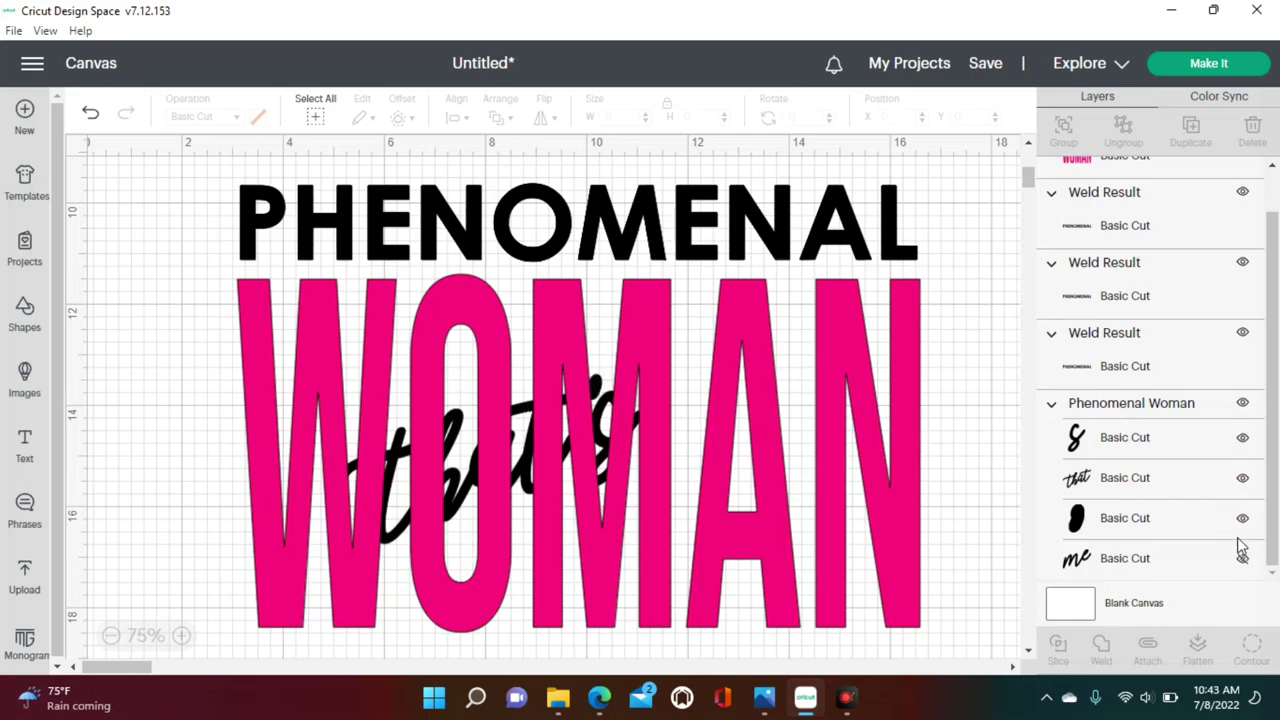
left_click(1242, 558)
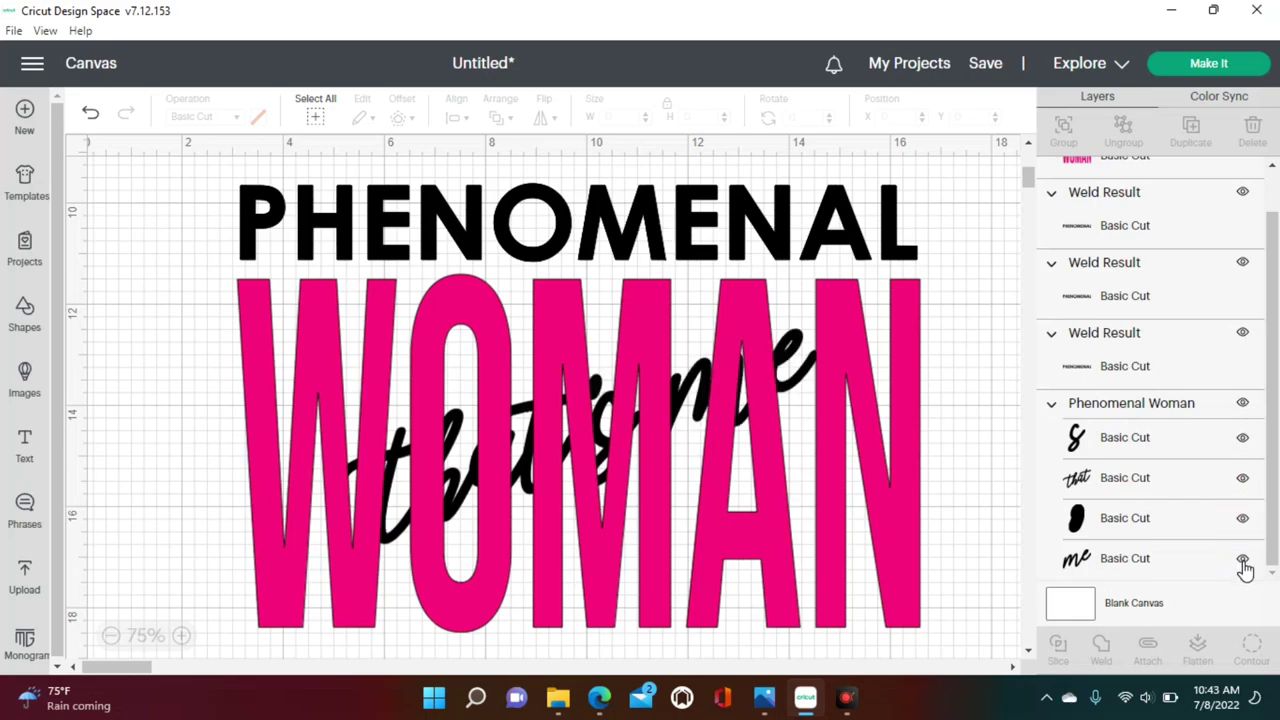
- Hide the welded WOMAN layer and weld PHENOMENAL and the "that's me" script into one black layer
left_click(800, 538)
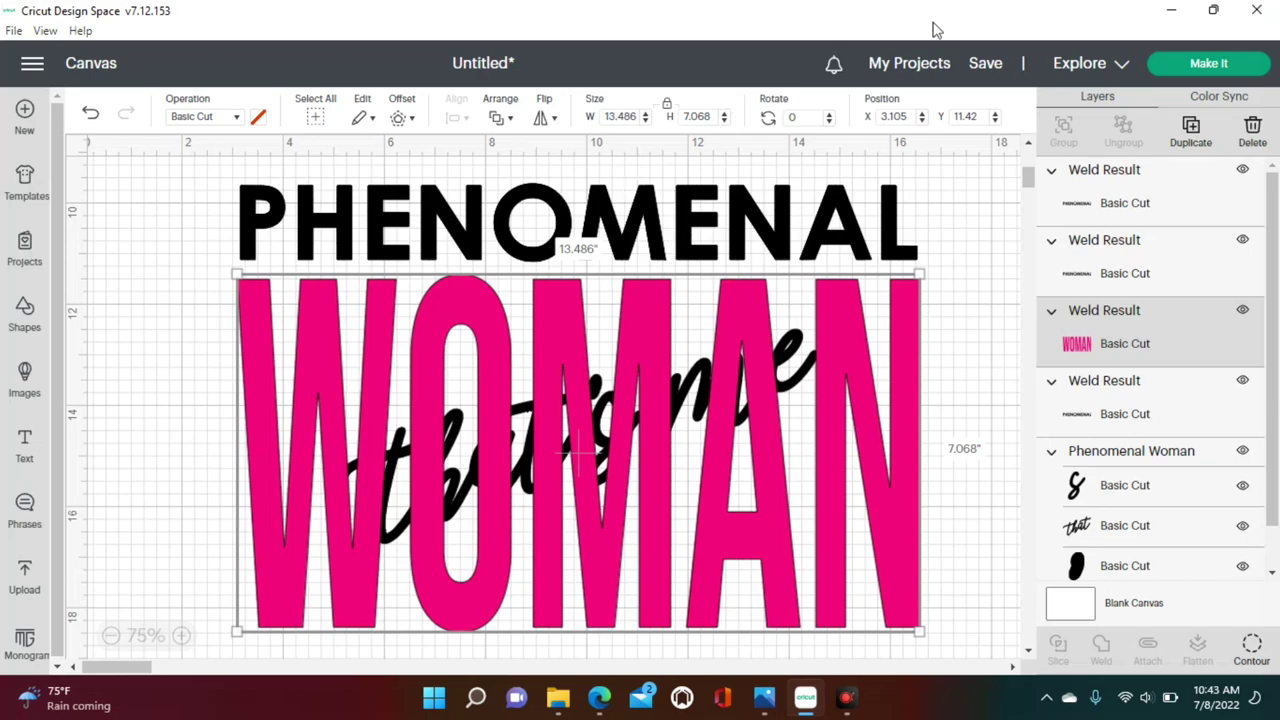
left_click(997, 379)
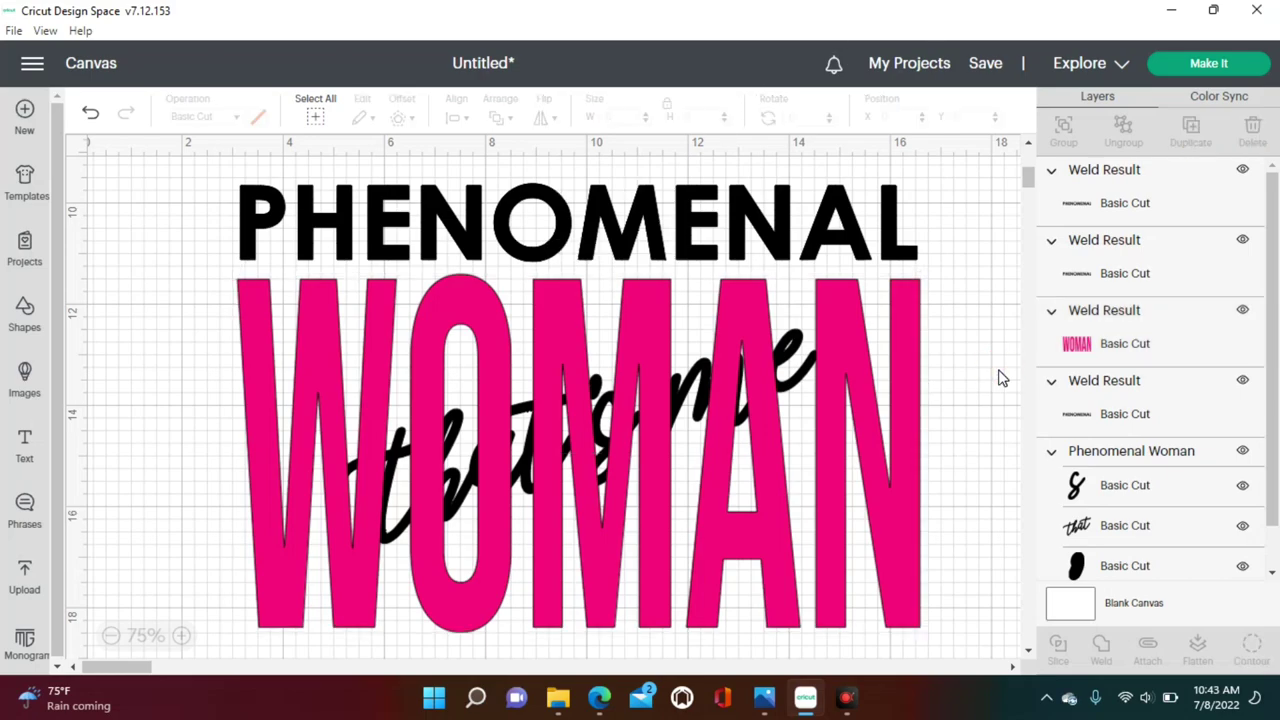
left_click(880, 409)
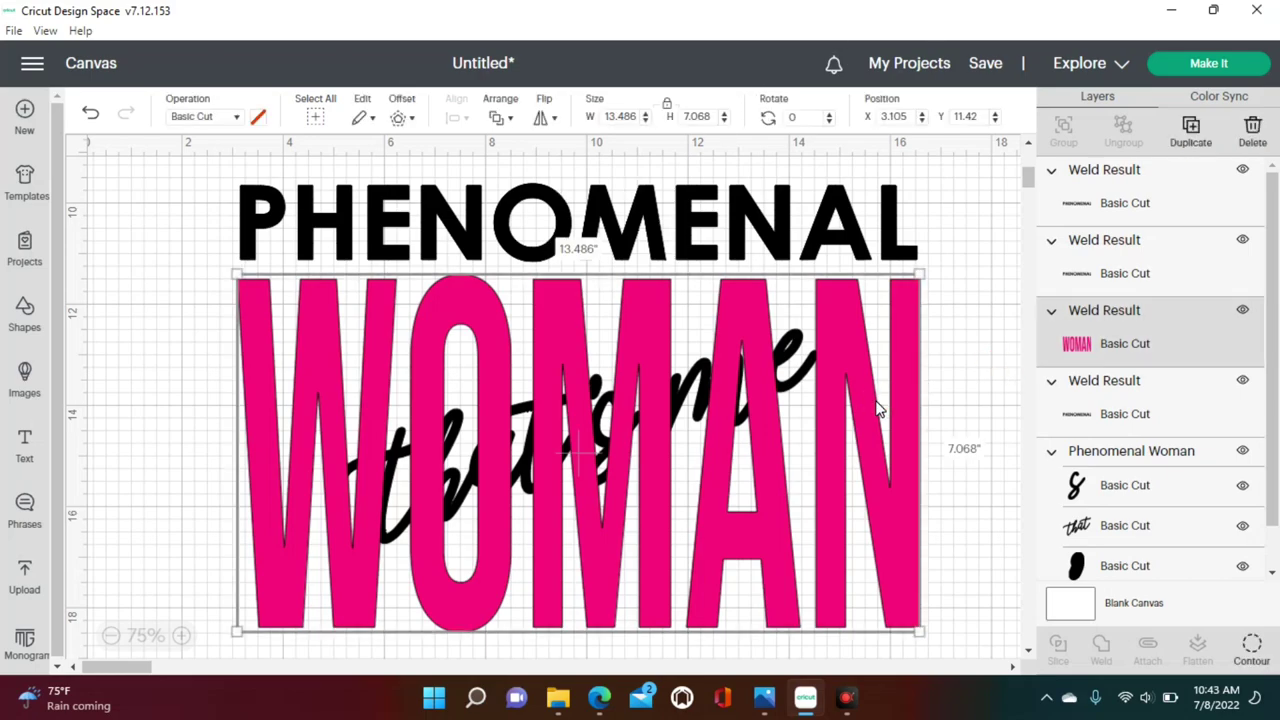
left_click(1242, 311)
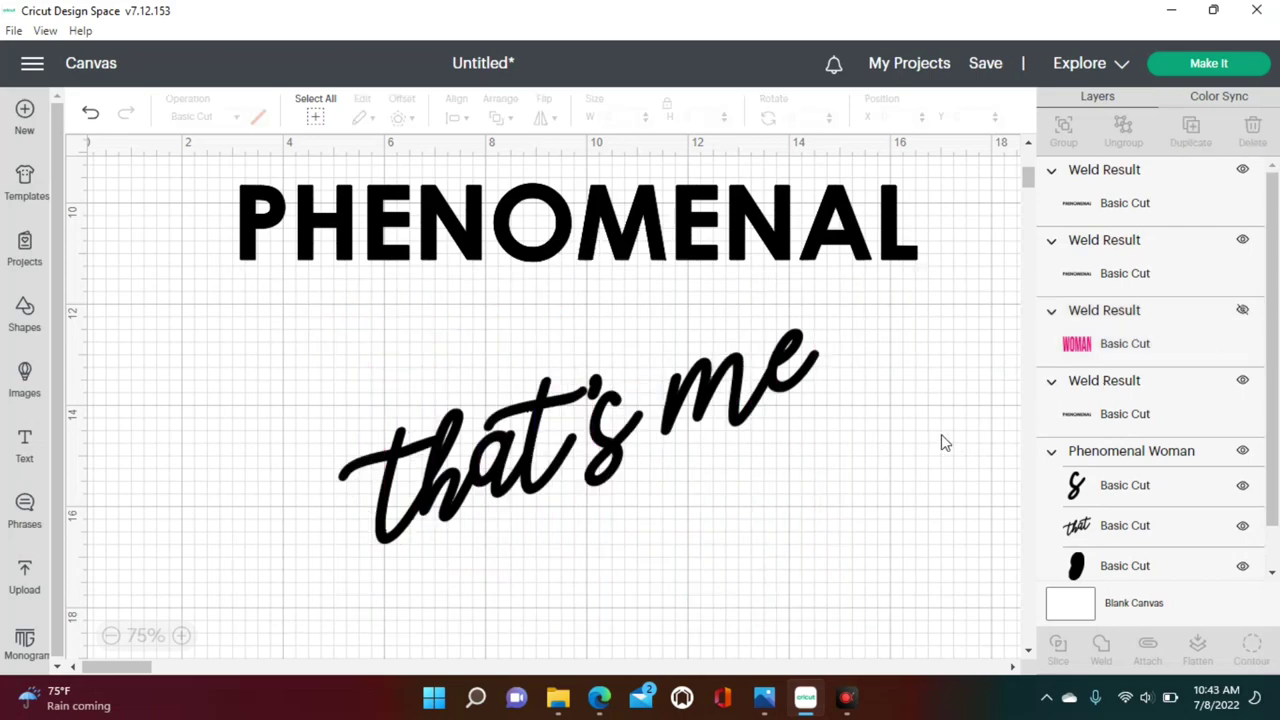
left_click_drag(942, 436, 325, 168)
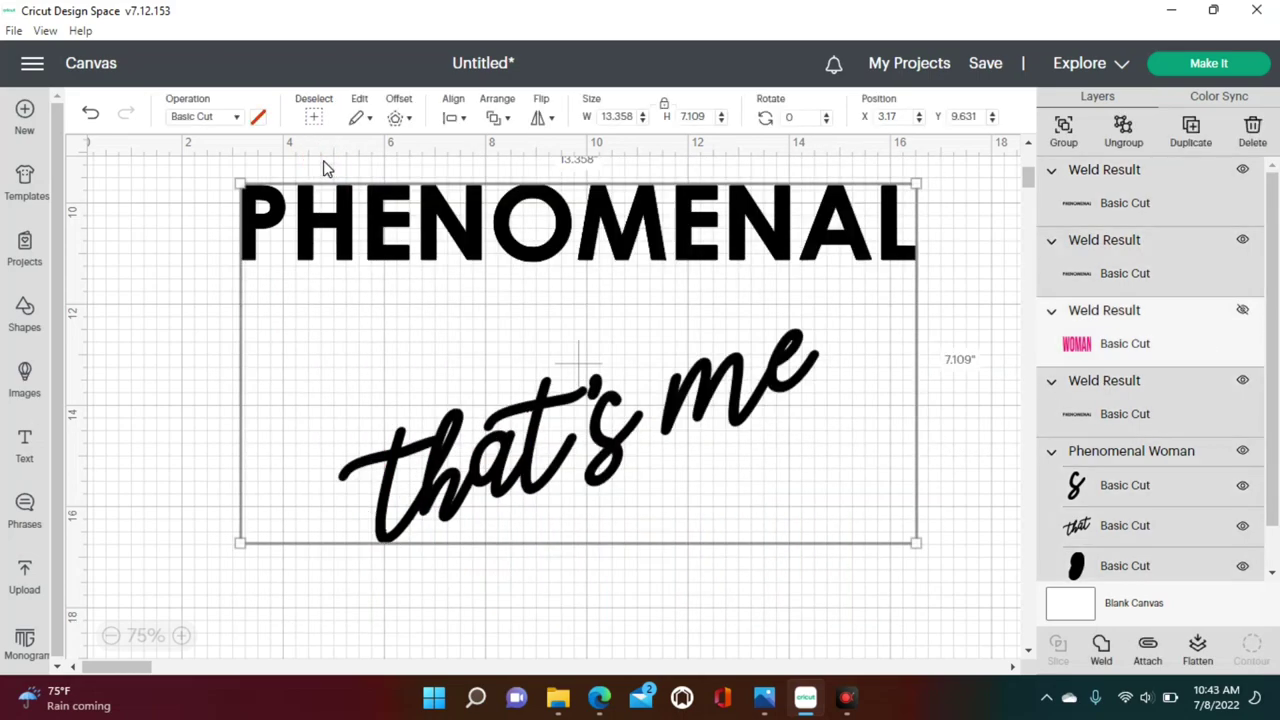
left_click(1101, 650)
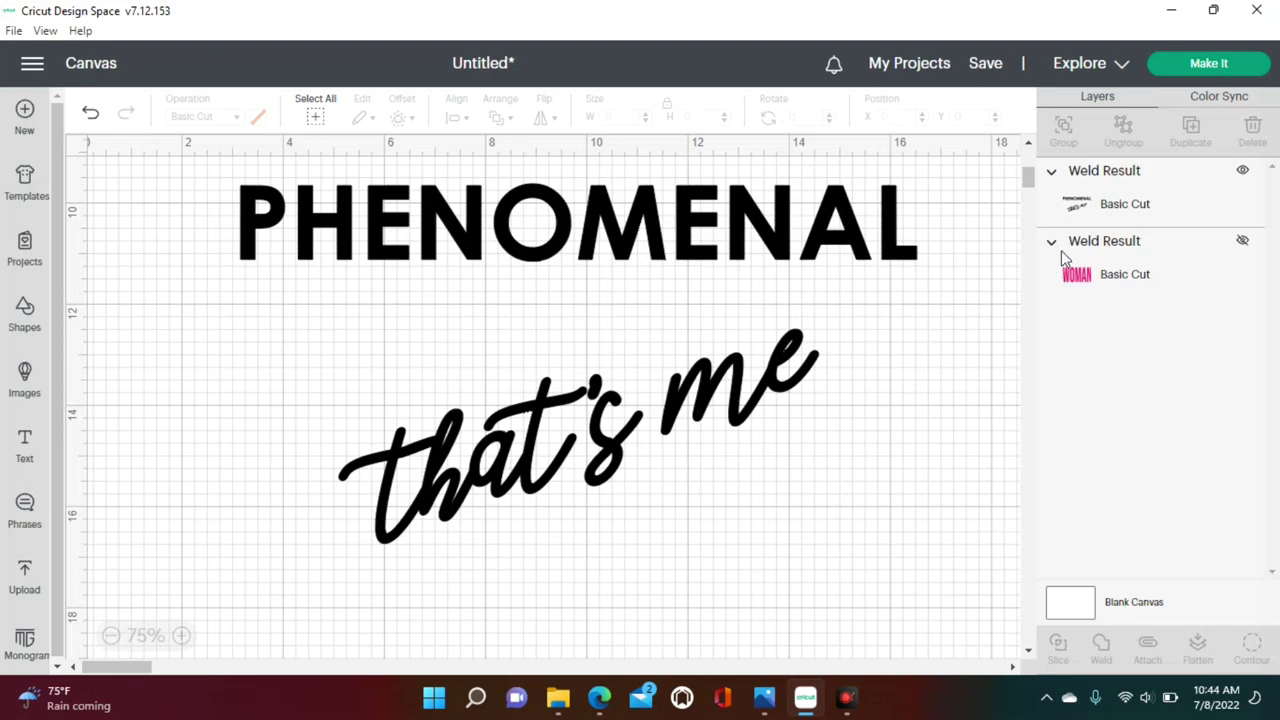
- Show the WOMAN layer again and group it with the welded black text
left_click(1243, 241)
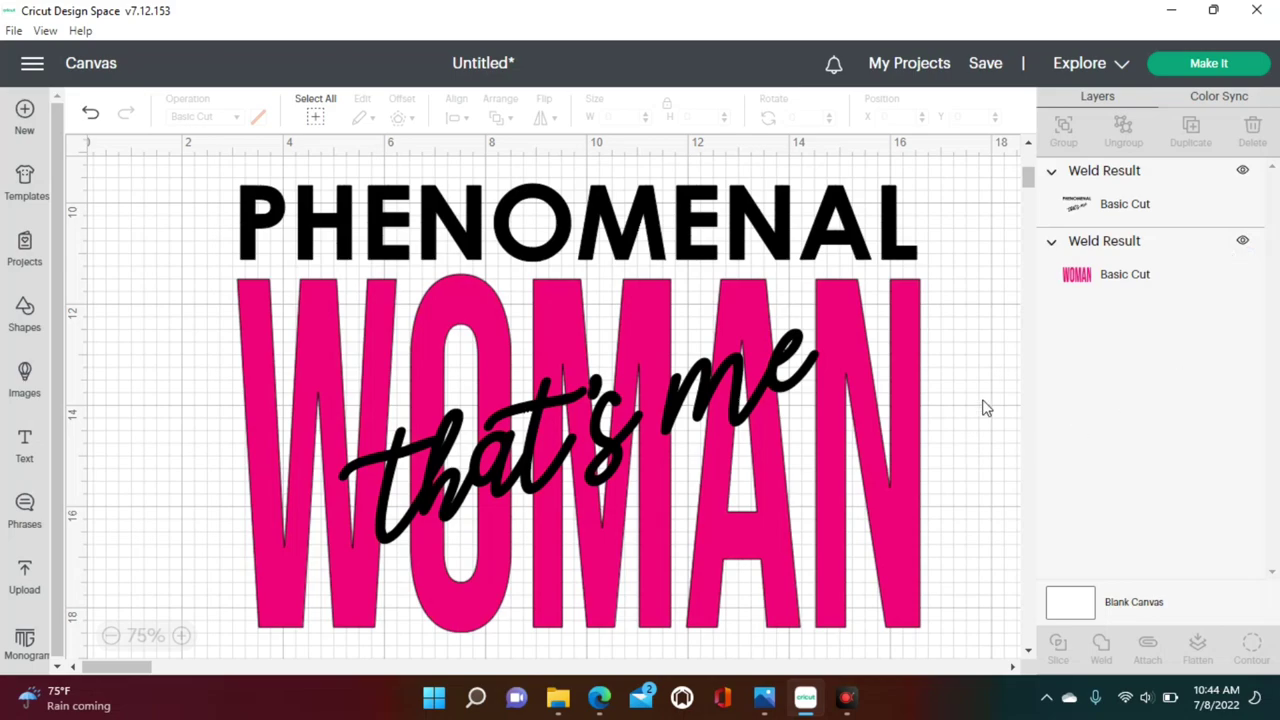
left_click_drag(982, 351, 134, 98)
left_click(1063, 130)
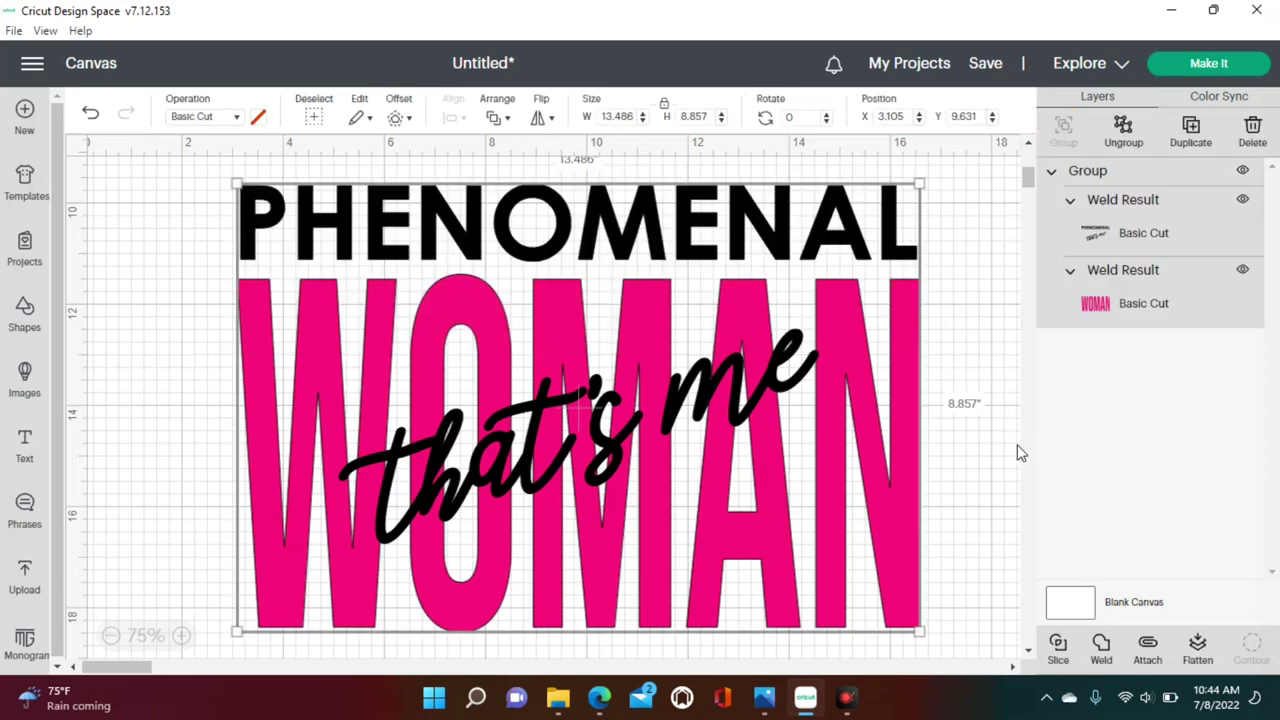
- Unlock the grouped design's proportions, resize it to 11.5 in wide by 5 in high, and lock them again
left_click_drag(582, 488, 549, 477)
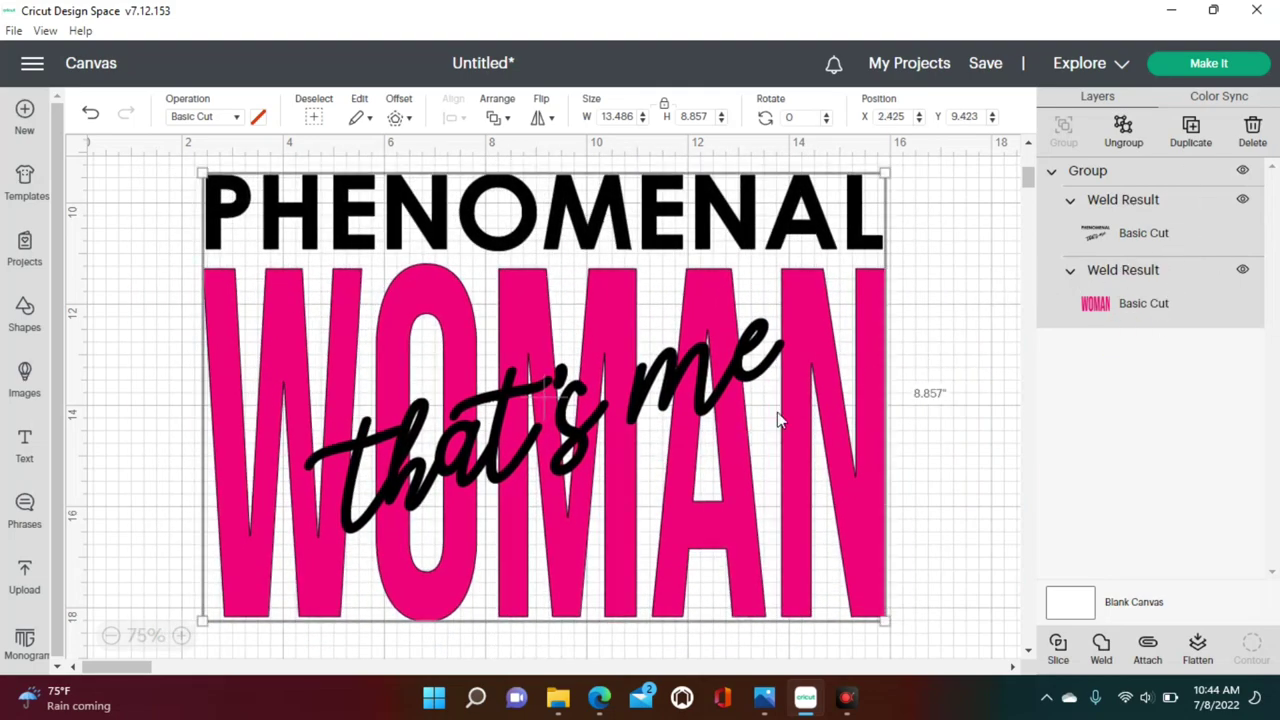
left_click(665, 108)
left_click(622, 117)
type("11.5")
left_click_drag(707, 117, 647, 120)
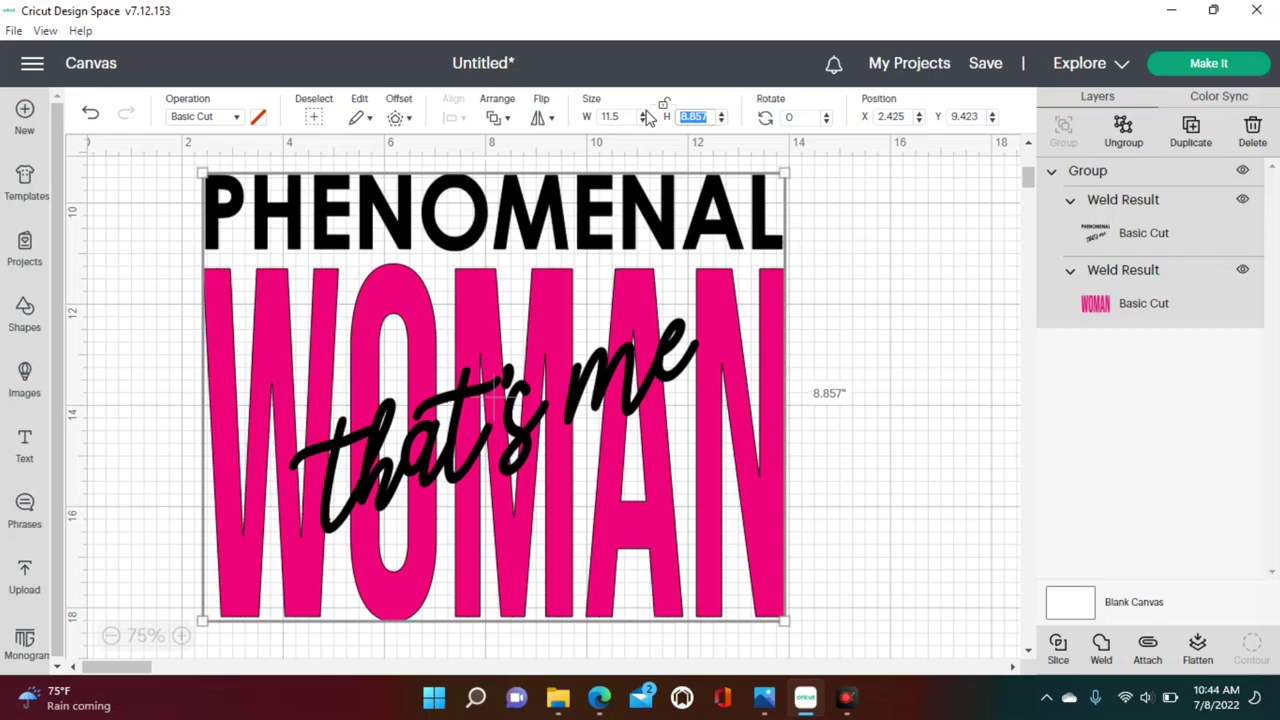
type("5")
left_click(665, 105)
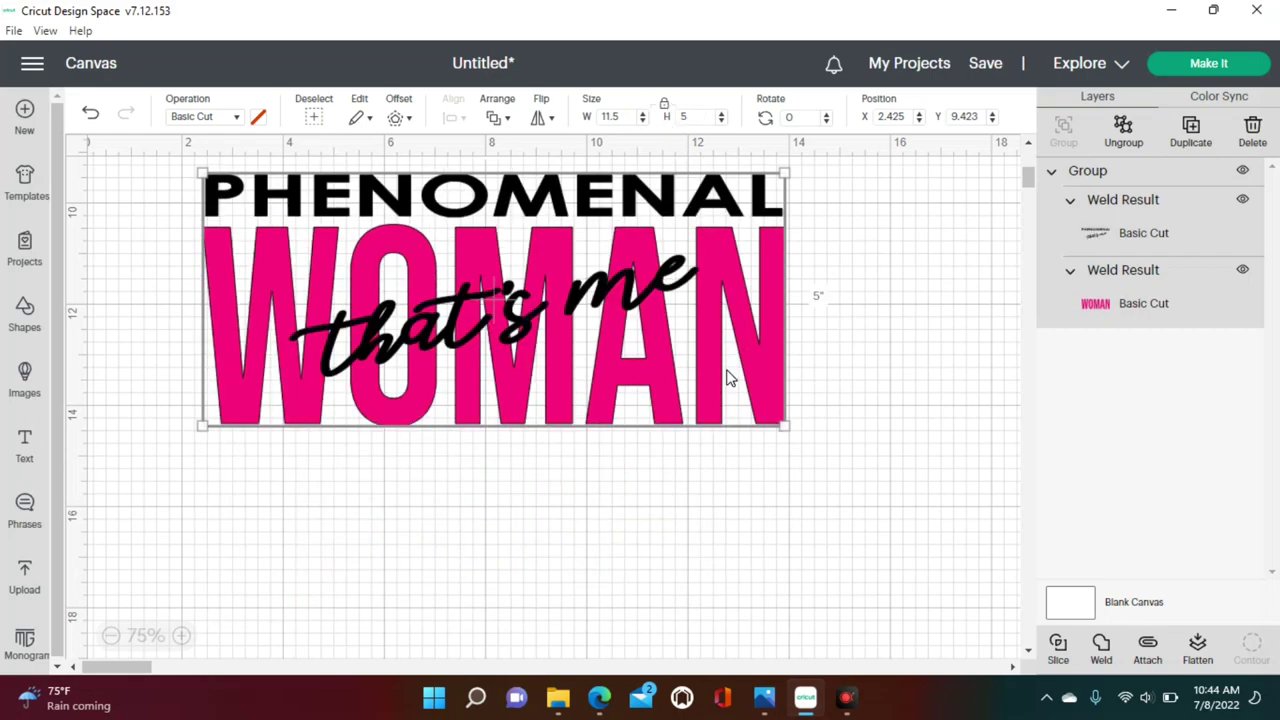
left_click_drag(729, 374, 742, 416)
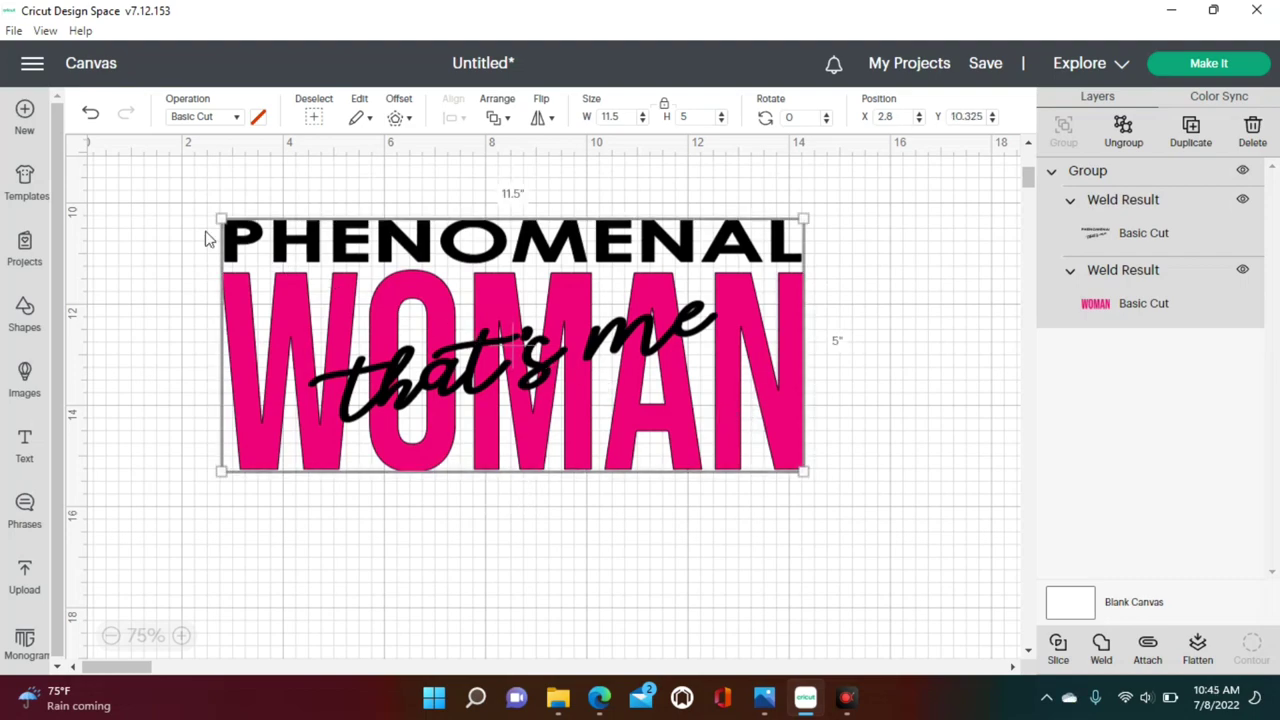
- Add the Classic t-shirts template and place the design on the front shirt's chest, at about X 9.24, Y 6.6
left_click(25, 186)
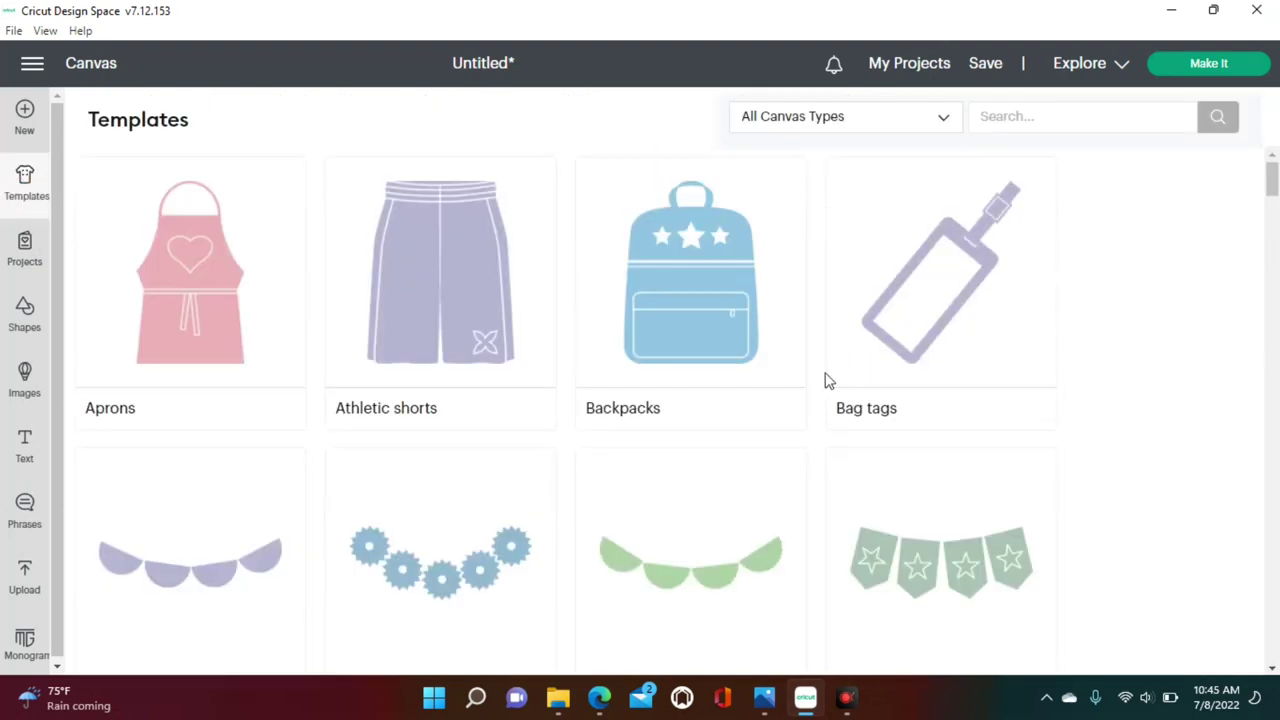
scroll(815, 394, "down", 1)
scroll(820, 403, "down", 8)
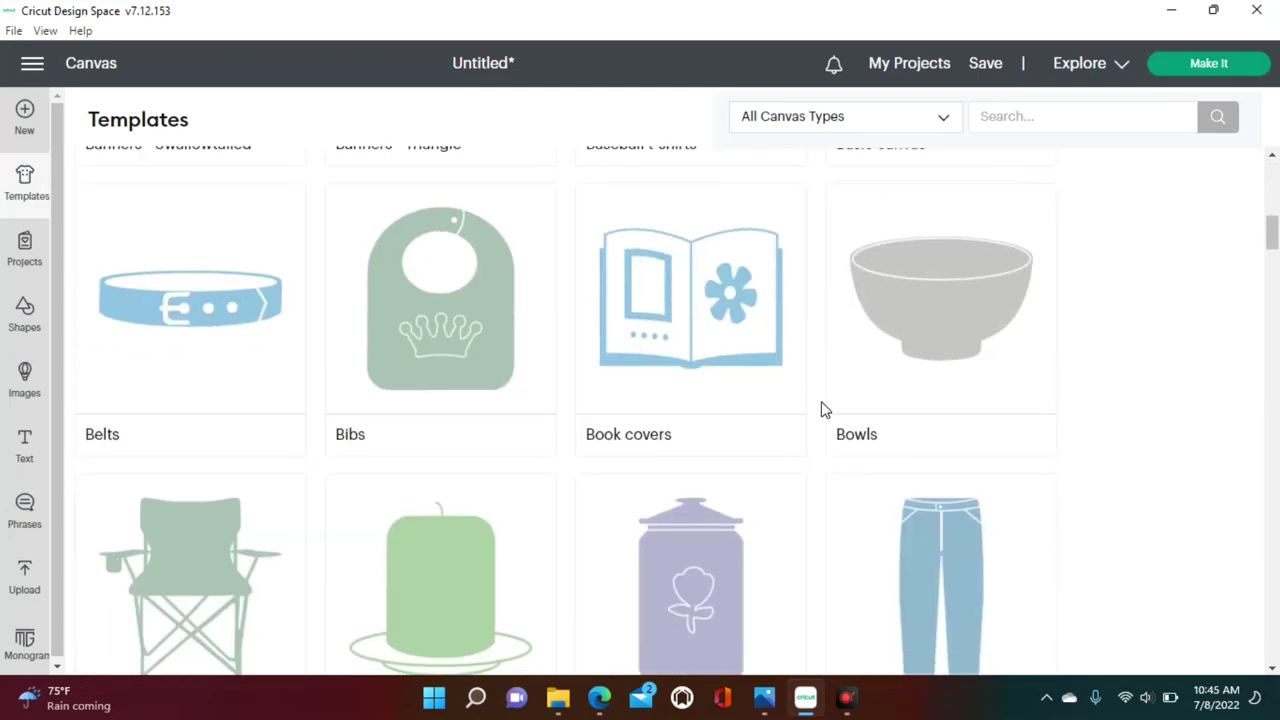
scroll(821, 410, "down", 5)
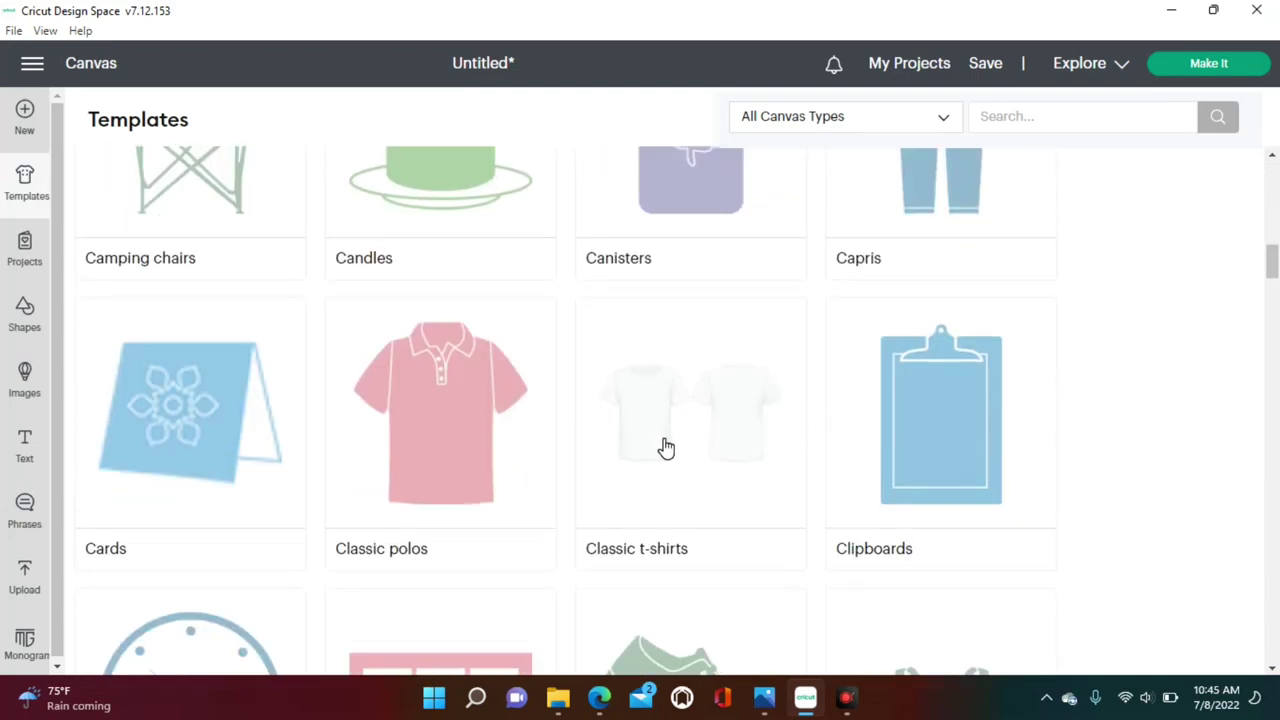
left_click(664, 445)
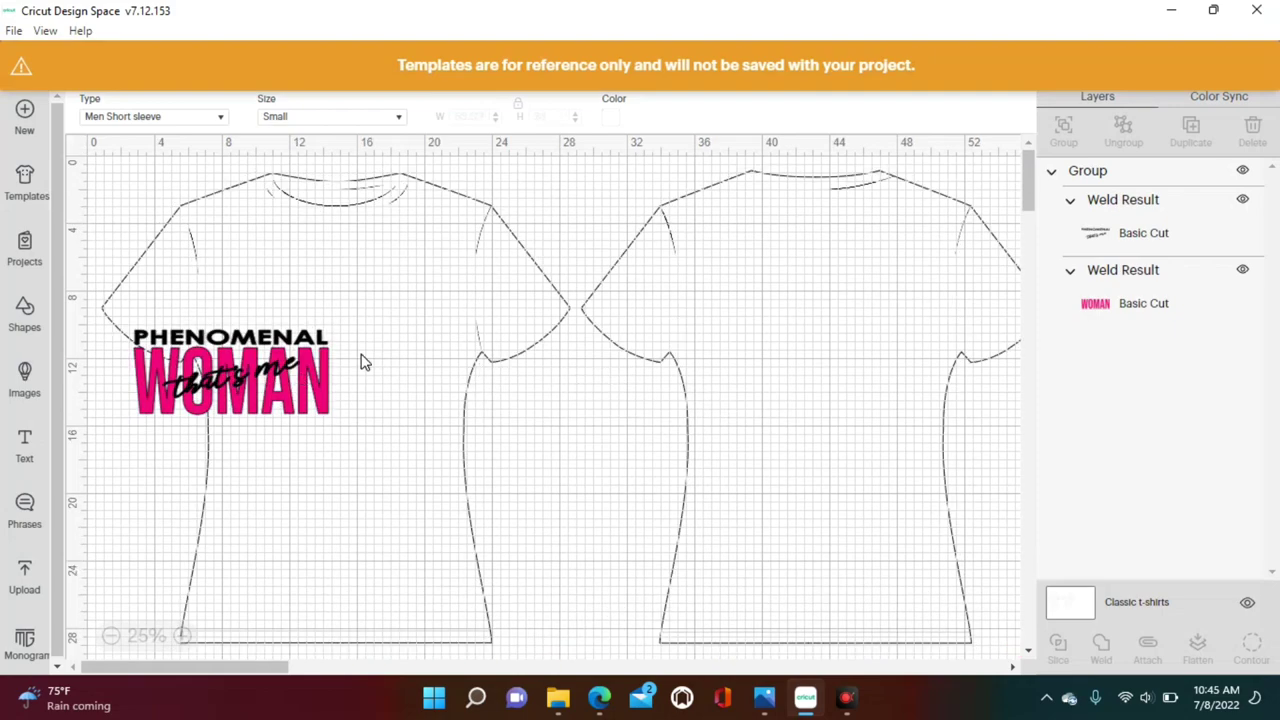
left_click_drag(364, 350, 403, 322)
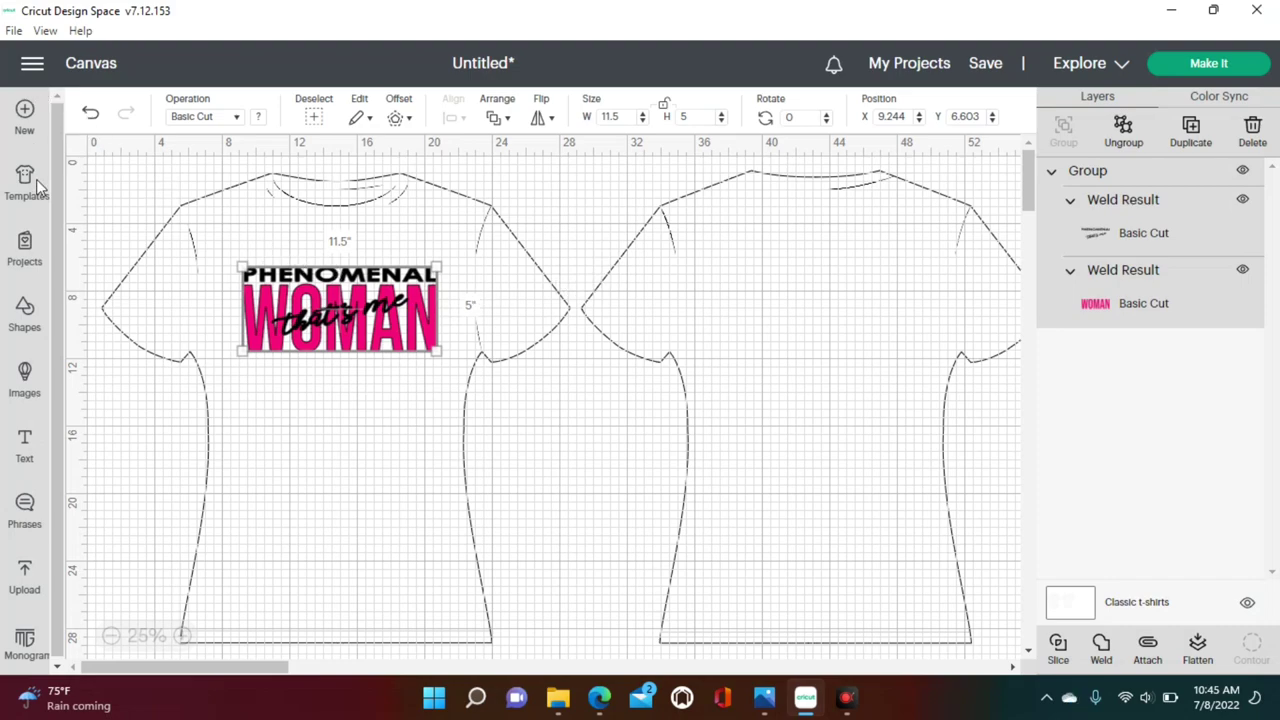
- Set the colour of the Classic t-shirts template to black
left_click(1135, 606)
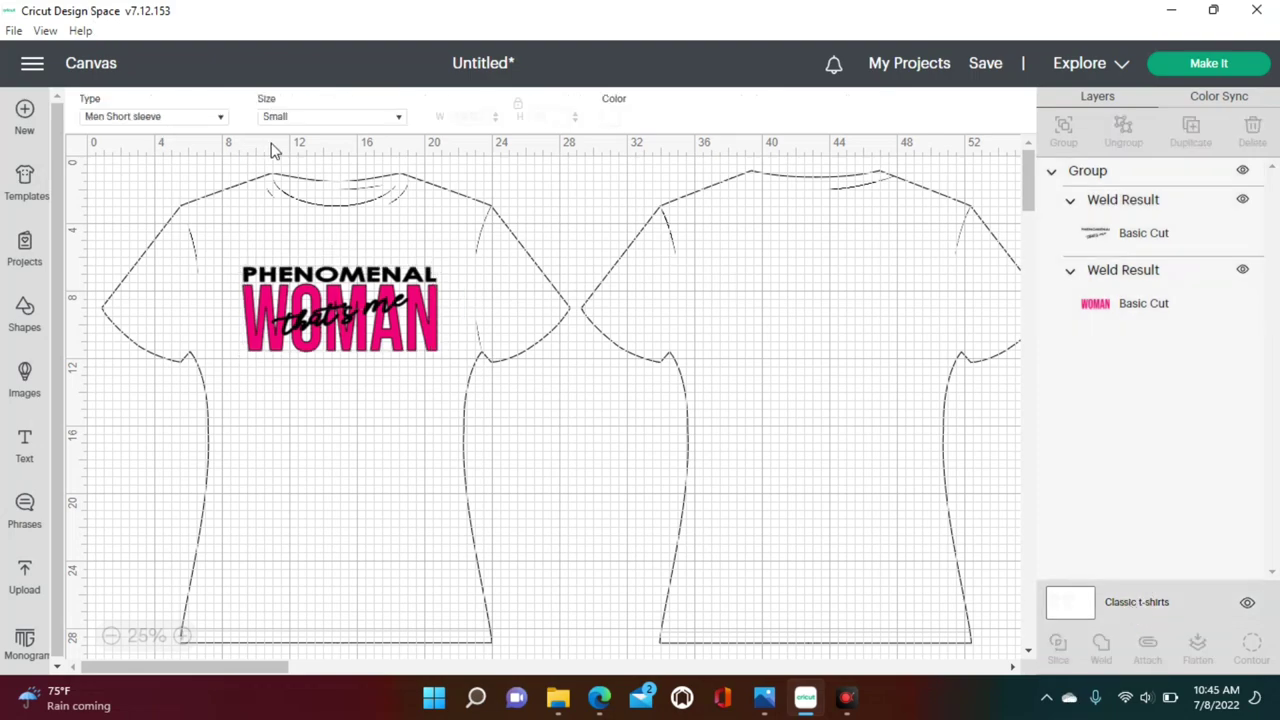
left_click(620, 128)
left_click(658, 187)
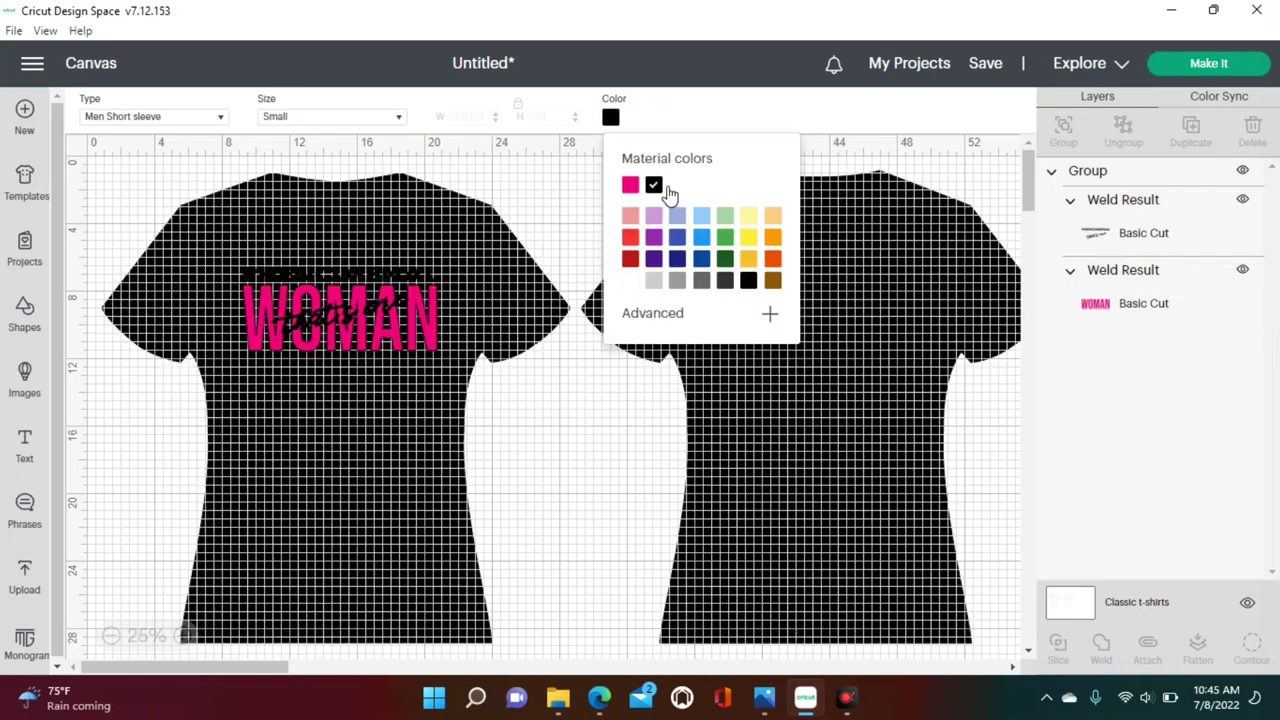
left_click(410, 402)
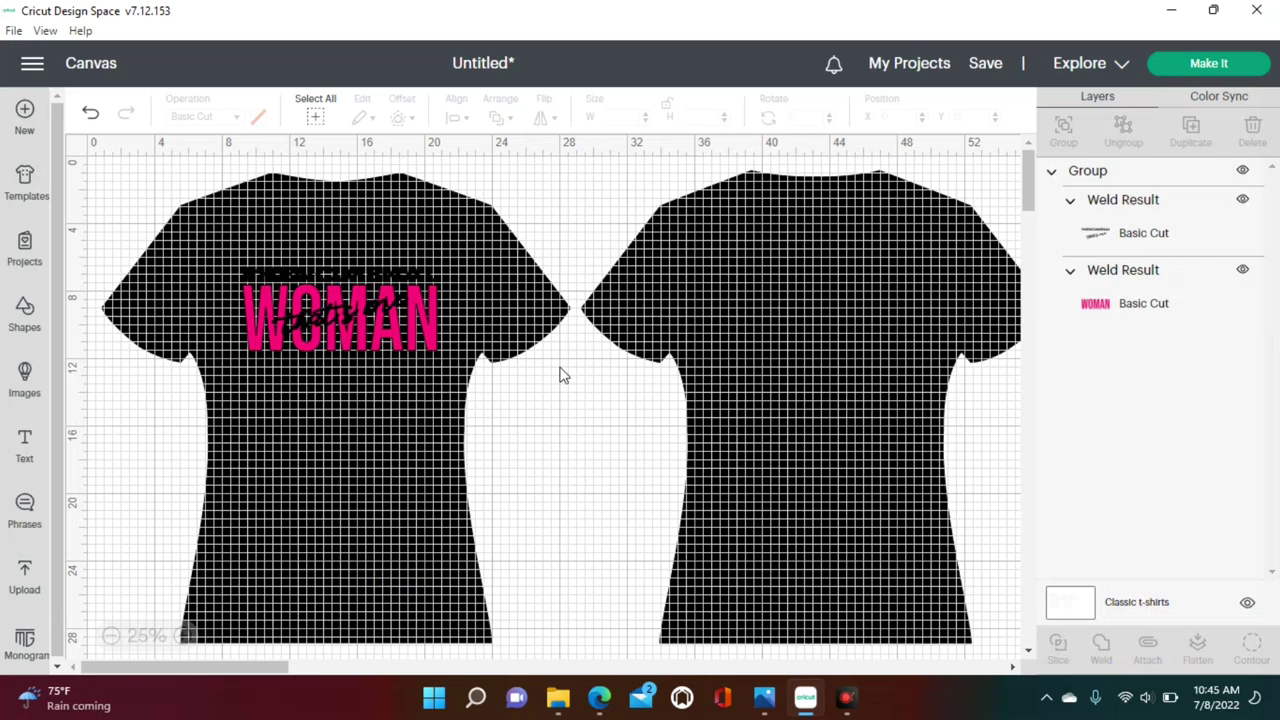
- Recolour the welded PHENOMENAL and "that's me" layer white, and hide the t-shirt template
left_click(1101, 238)
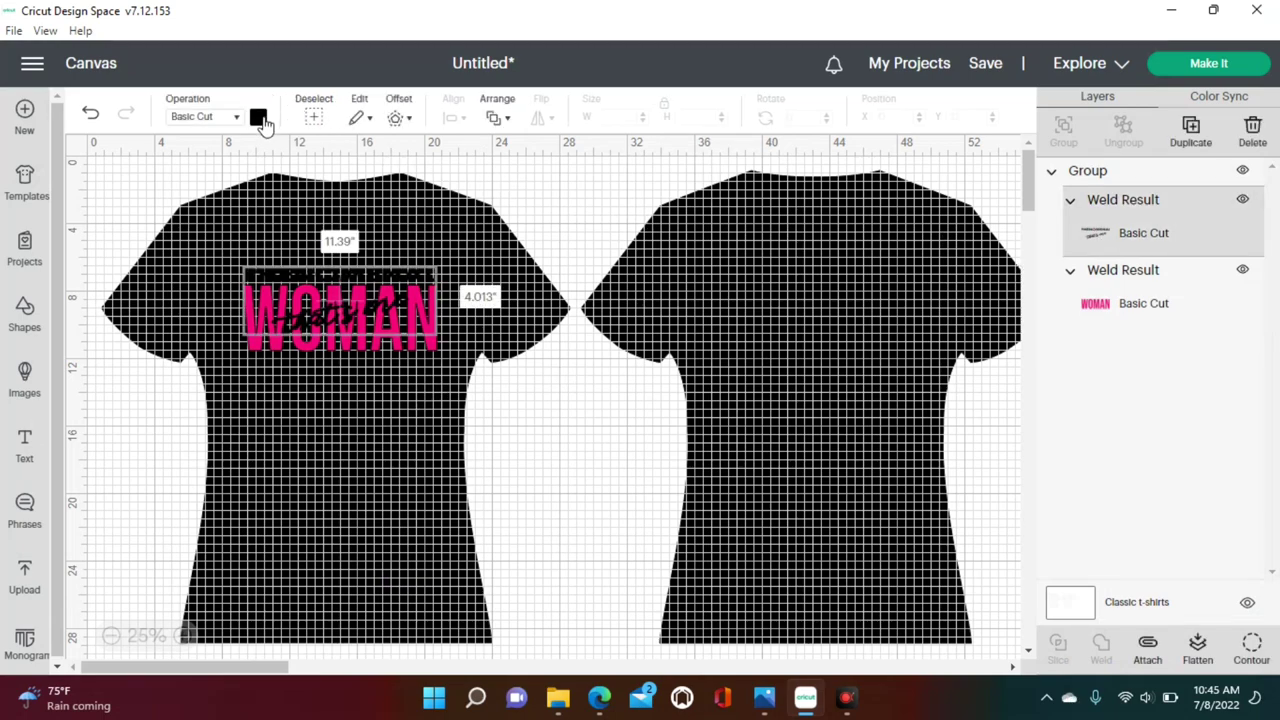
left_click(258, 118)
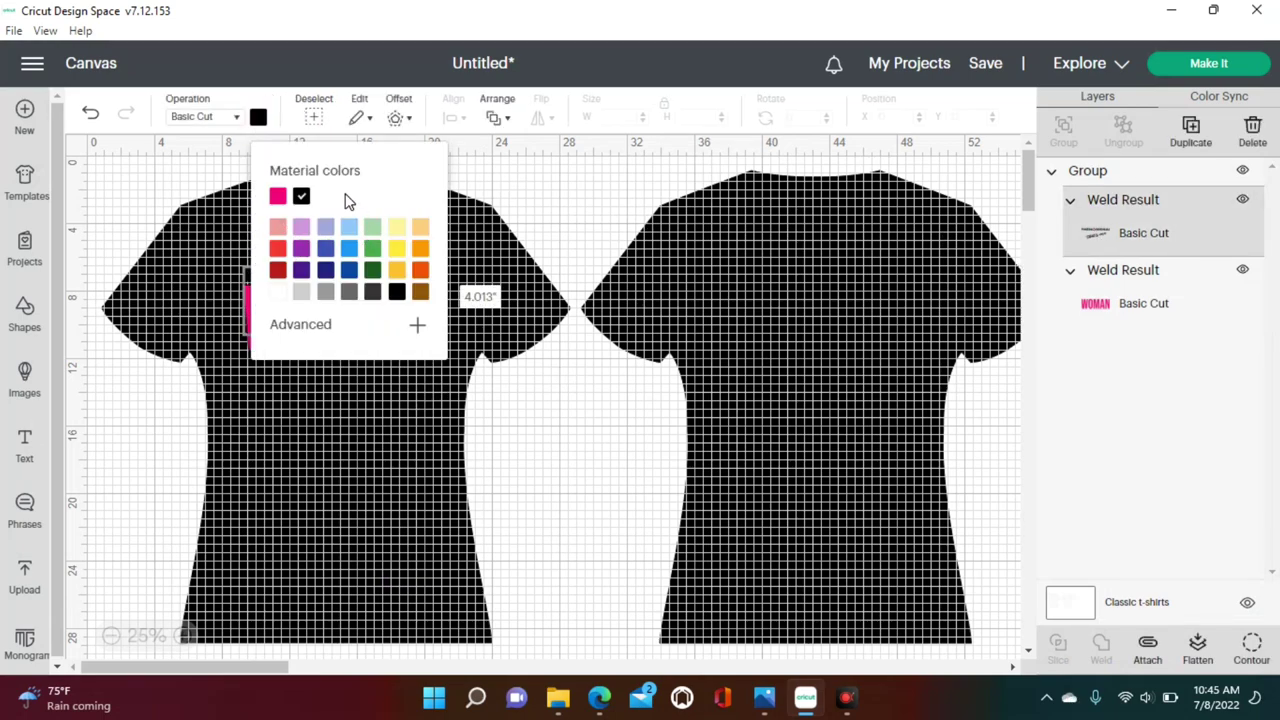
left_click(282, 293)
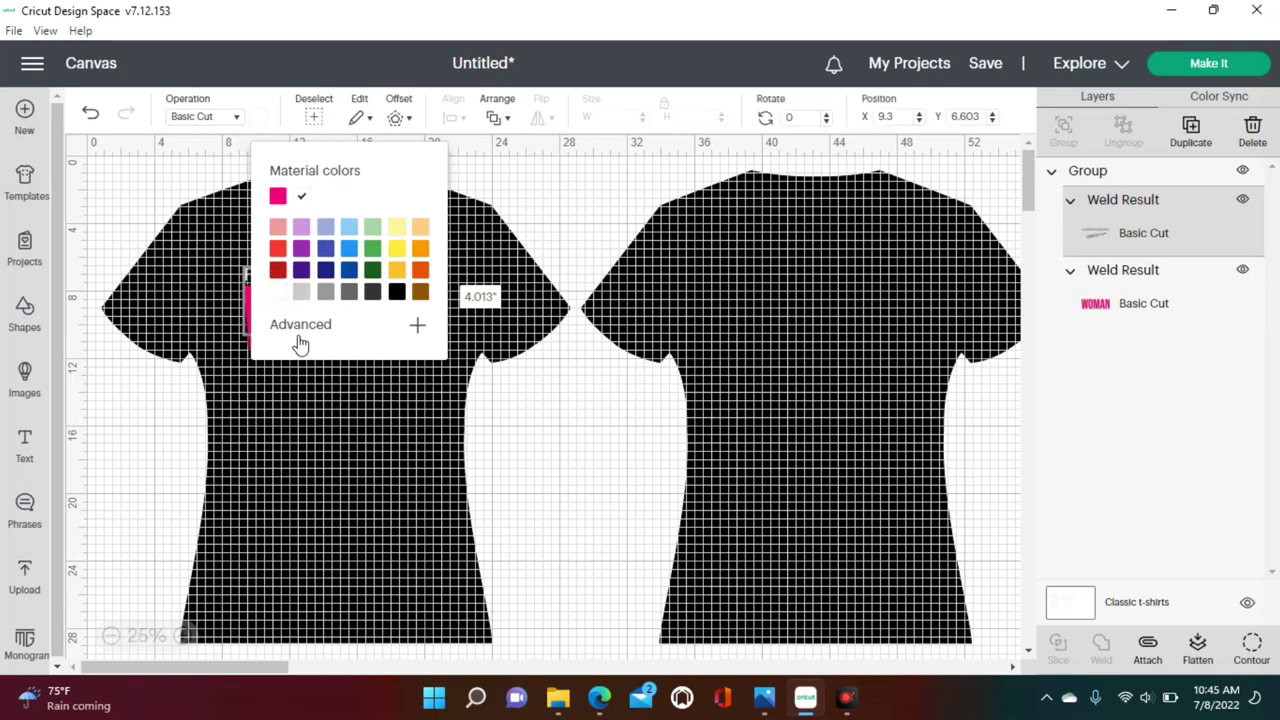
left_click(295, 418)
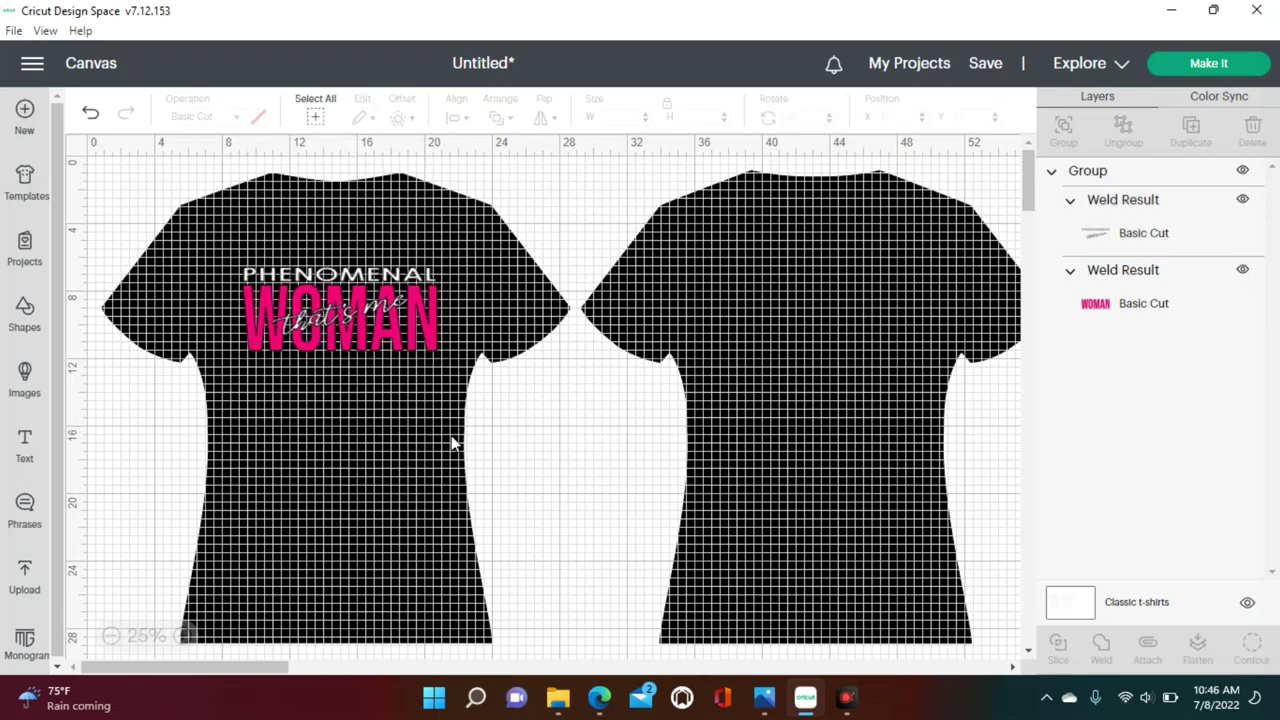
left_click(1245, 605)
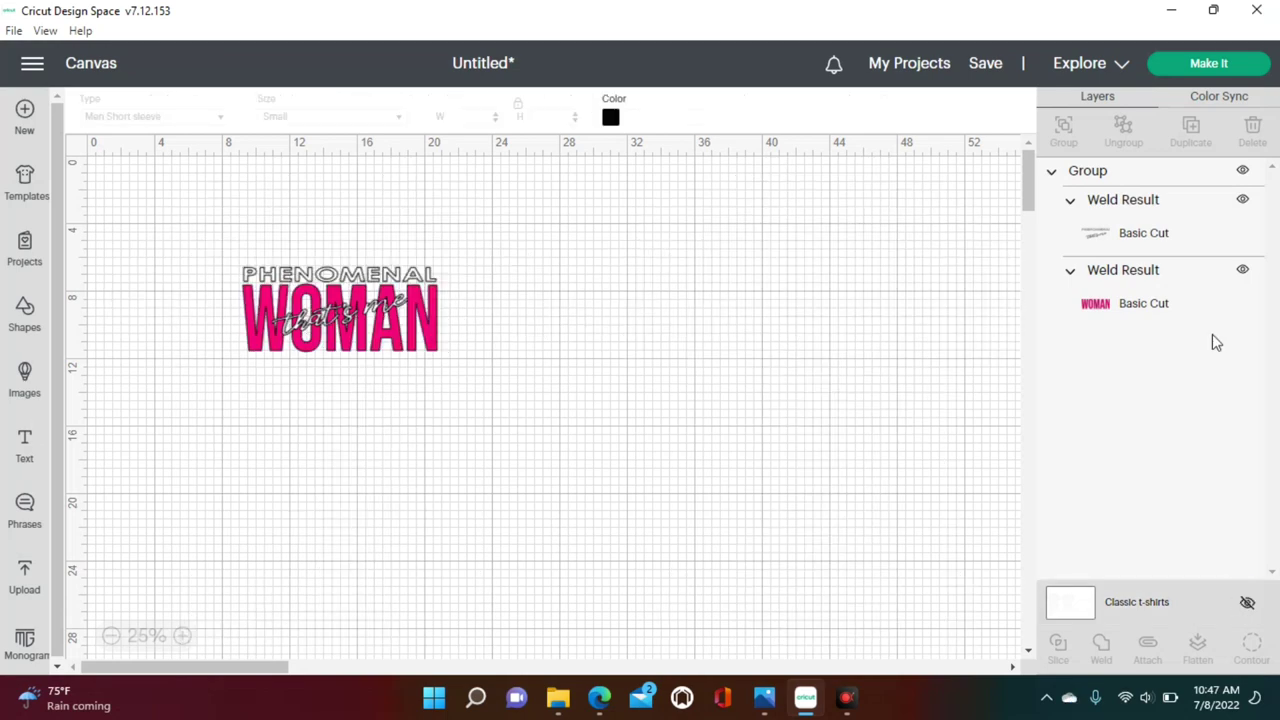
- Send the design to mat preparation and turn on Mirror for both the white mat and the pink WOMAN mat
left_click(1210, 63)
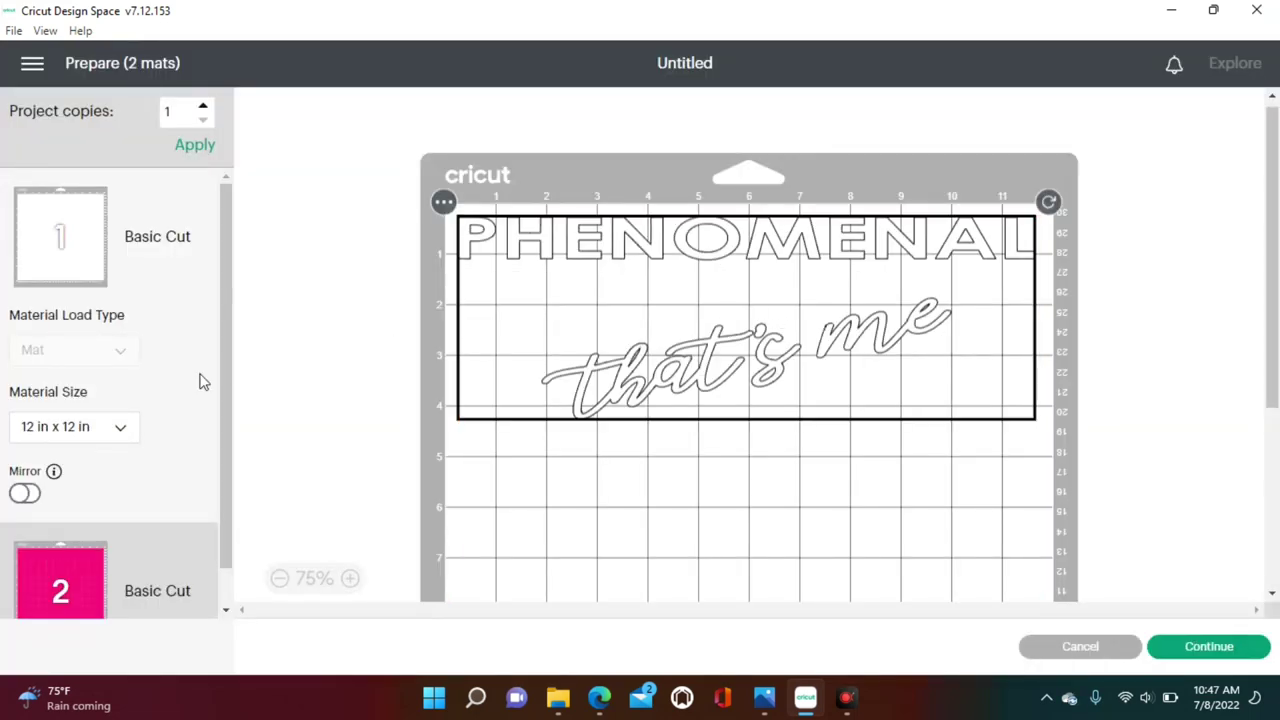
left_click(26, 494)
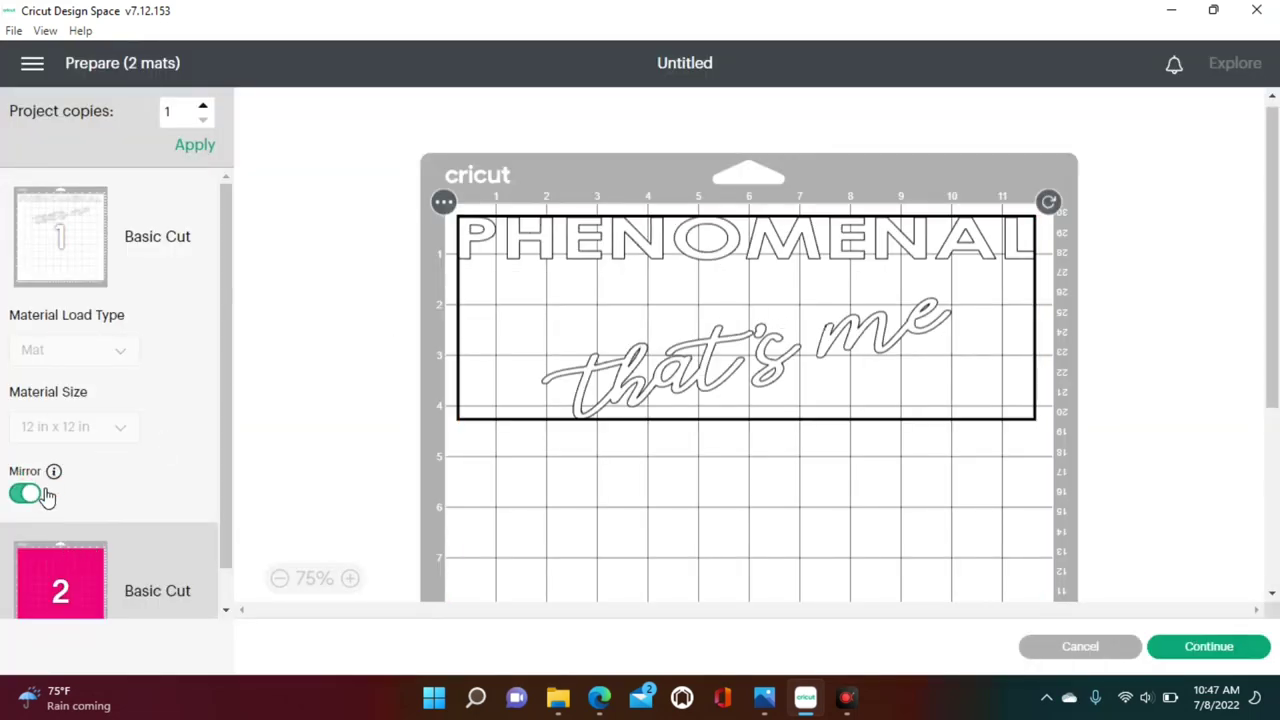
scroll(280, 443, "down", 3)
scroll(165, 566, "down", 1)
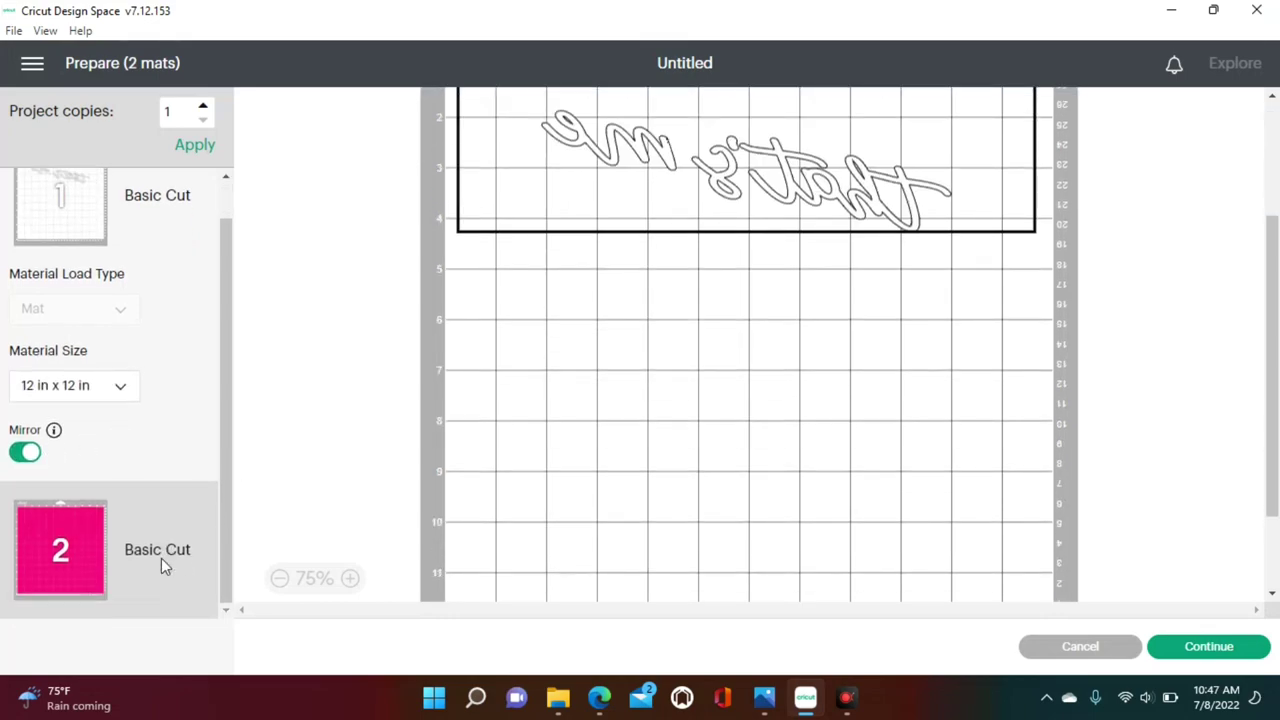
left_click(163, 562)
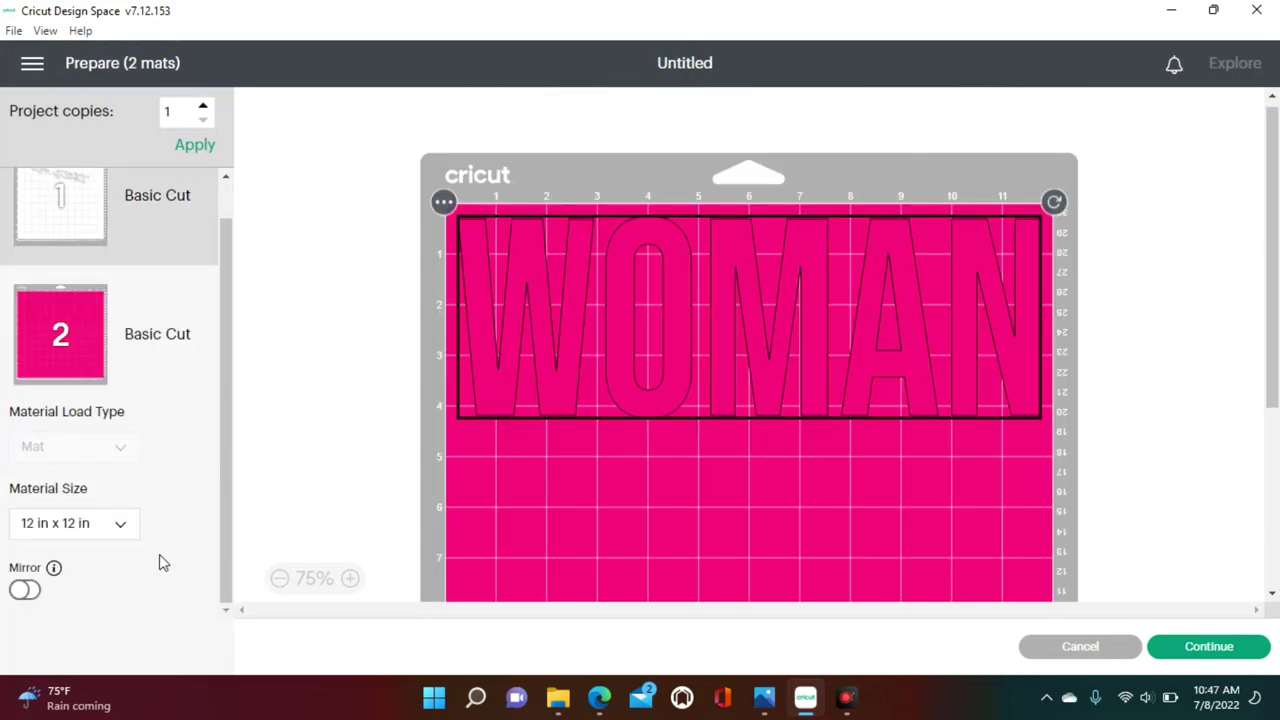
left_click(30, 590)
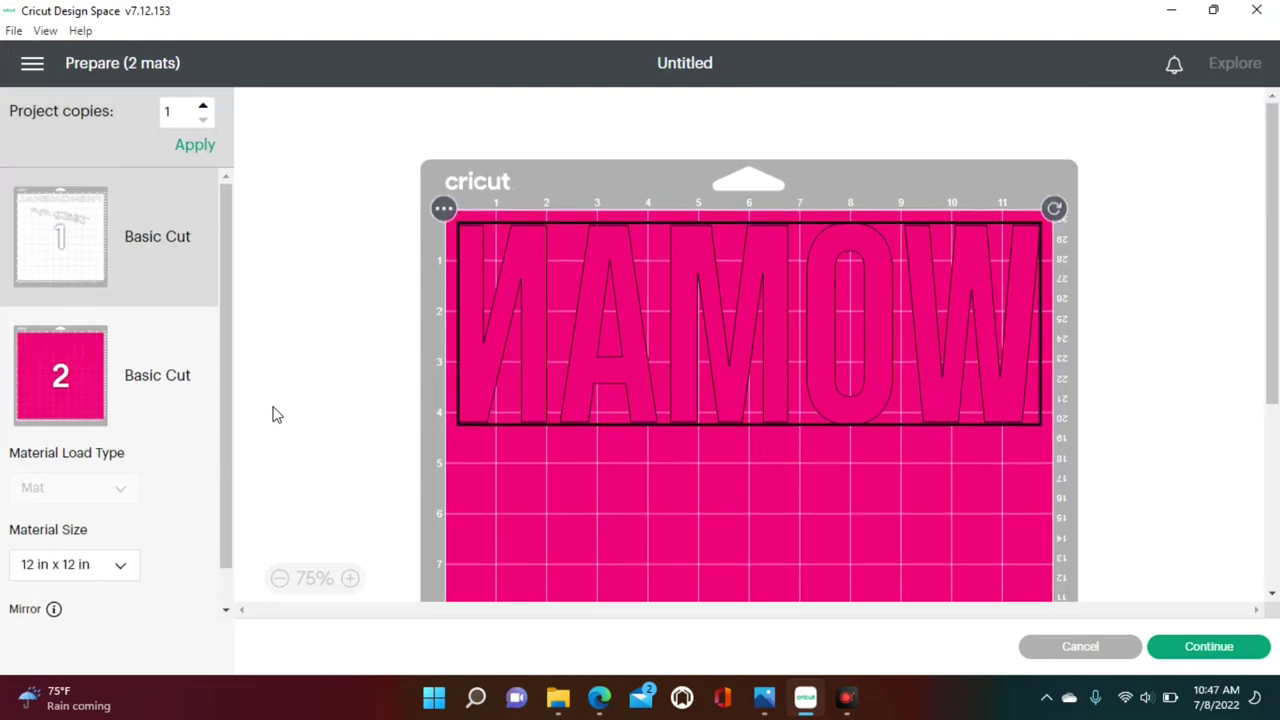
- Review the mirrored layout on the first mat and continue to the machine setup for loading tools and material
left_click(157, 236)
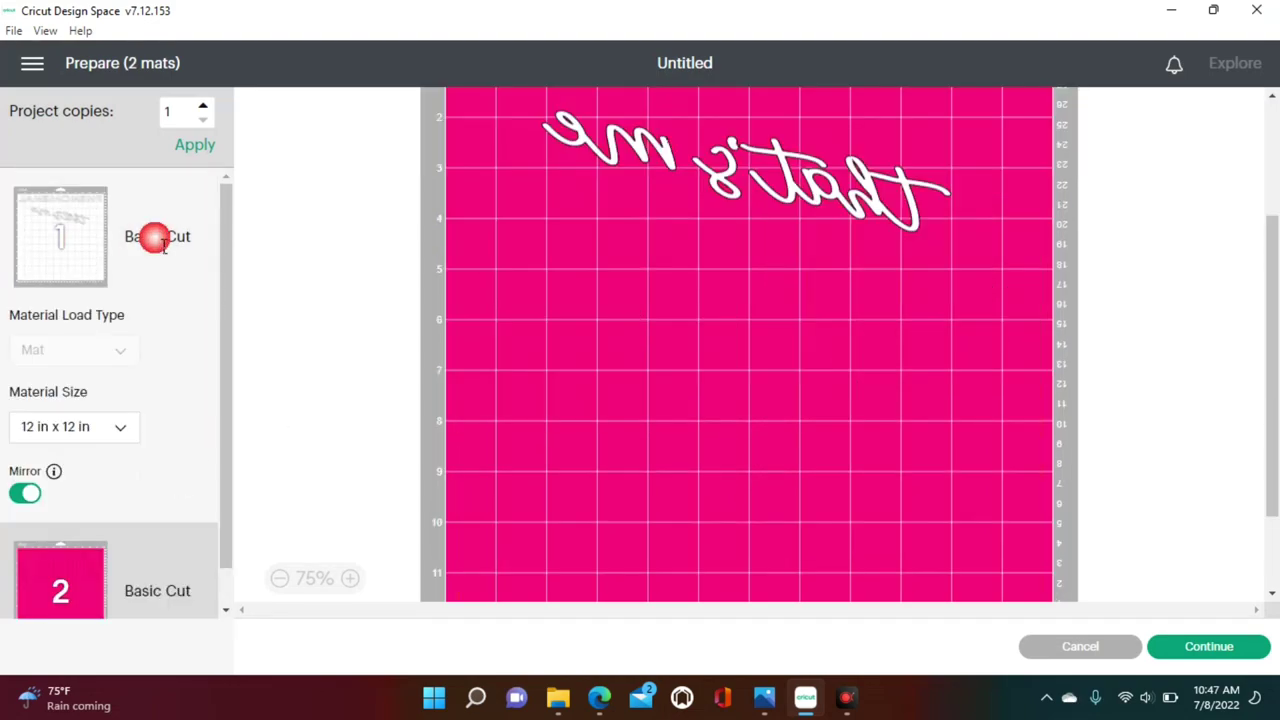
scroll(737, 337, "up", 3)
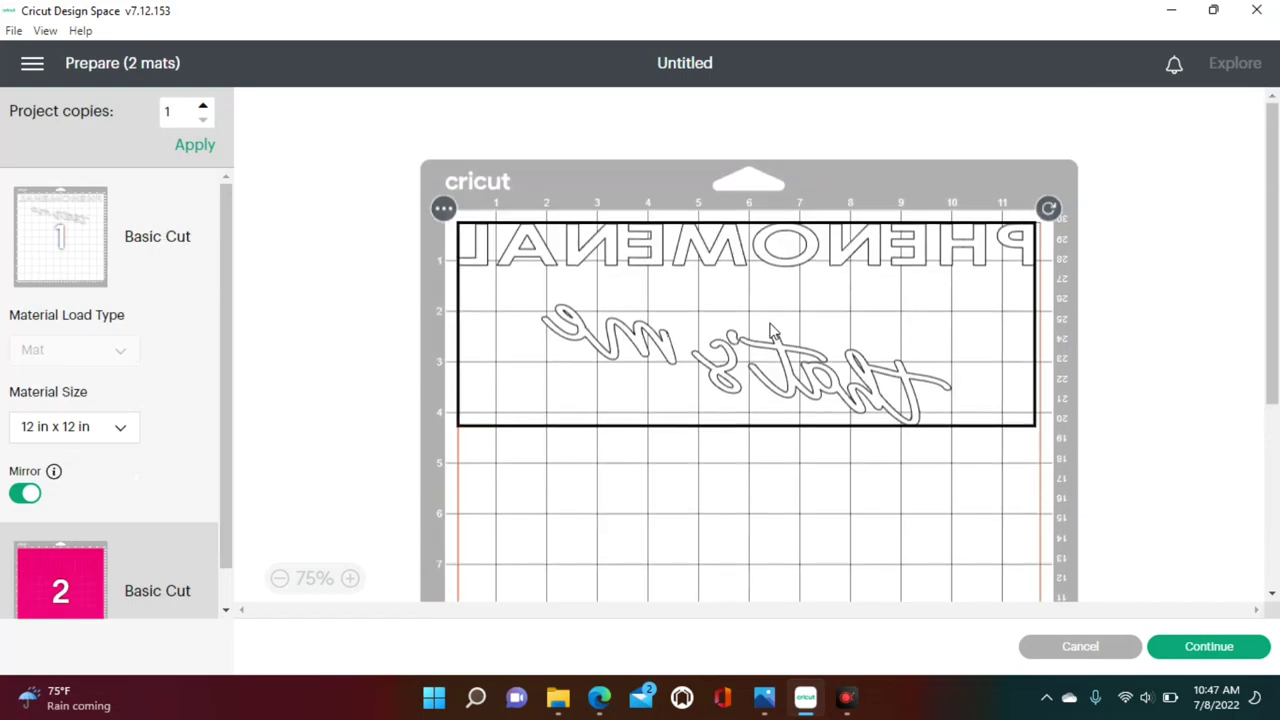
scroll(235, 280, "down", 1)
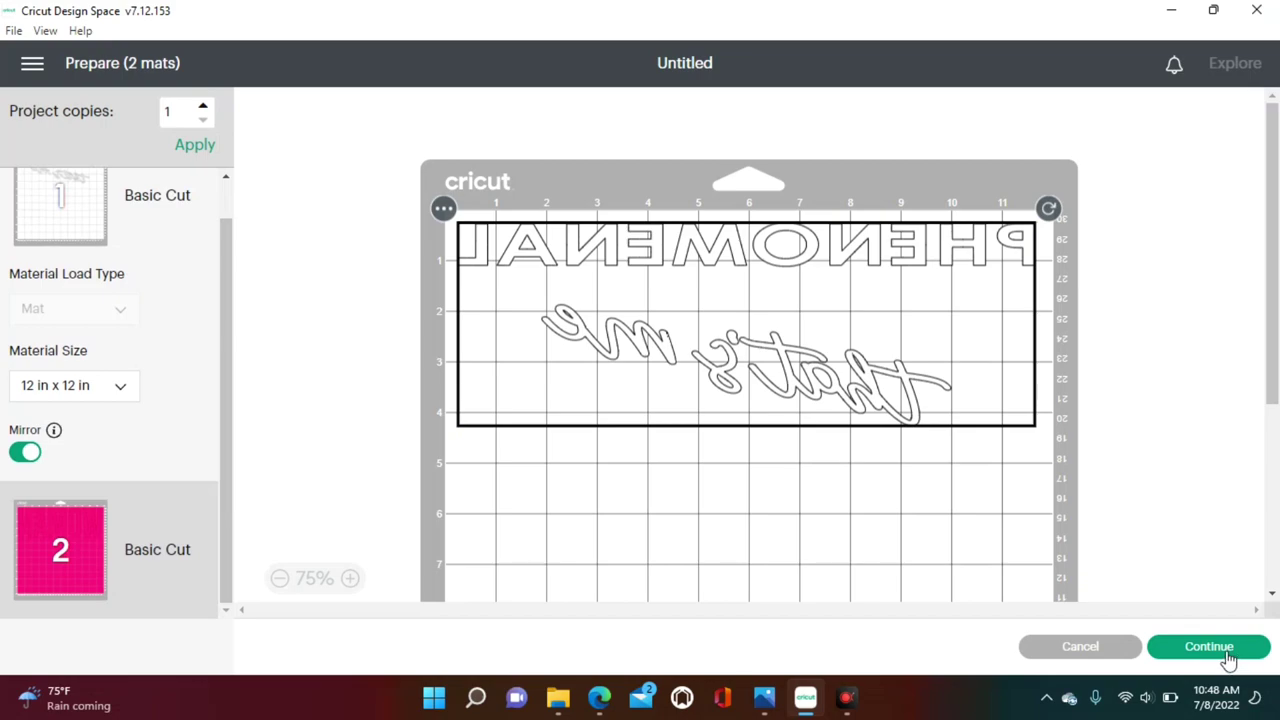
scroll(25, 373, "up", 1)
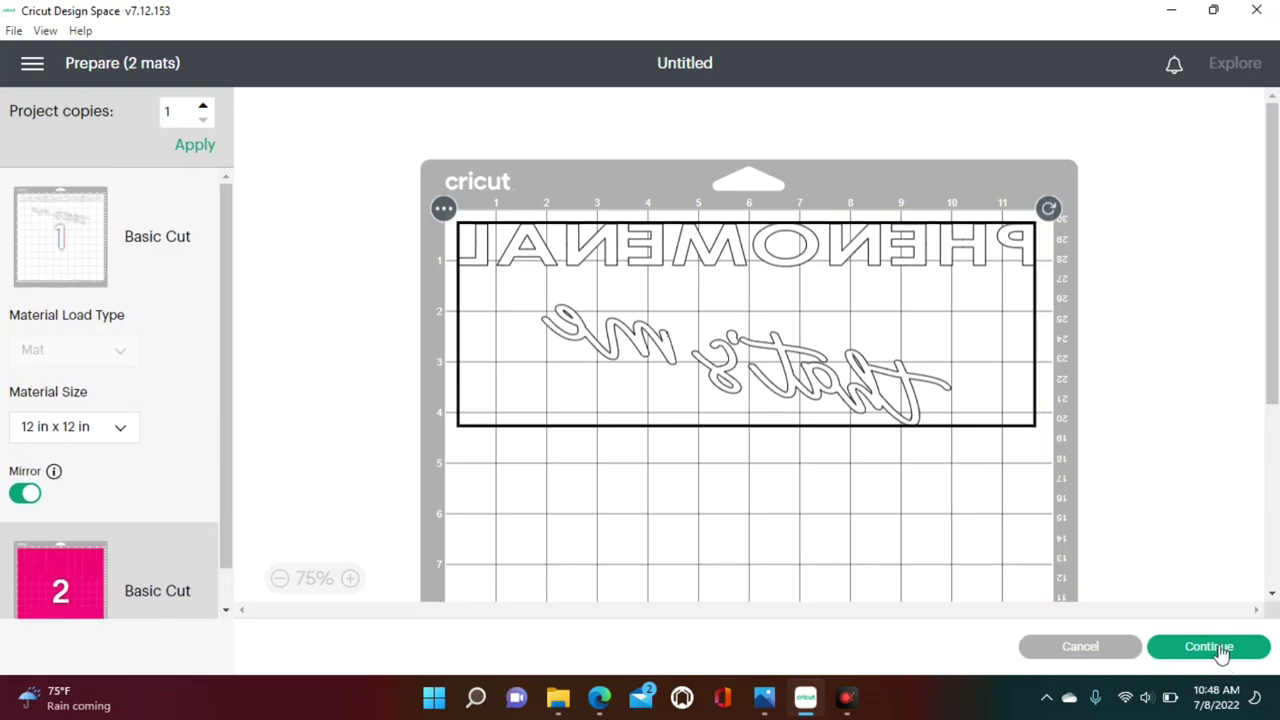
left_click(1256, 648)
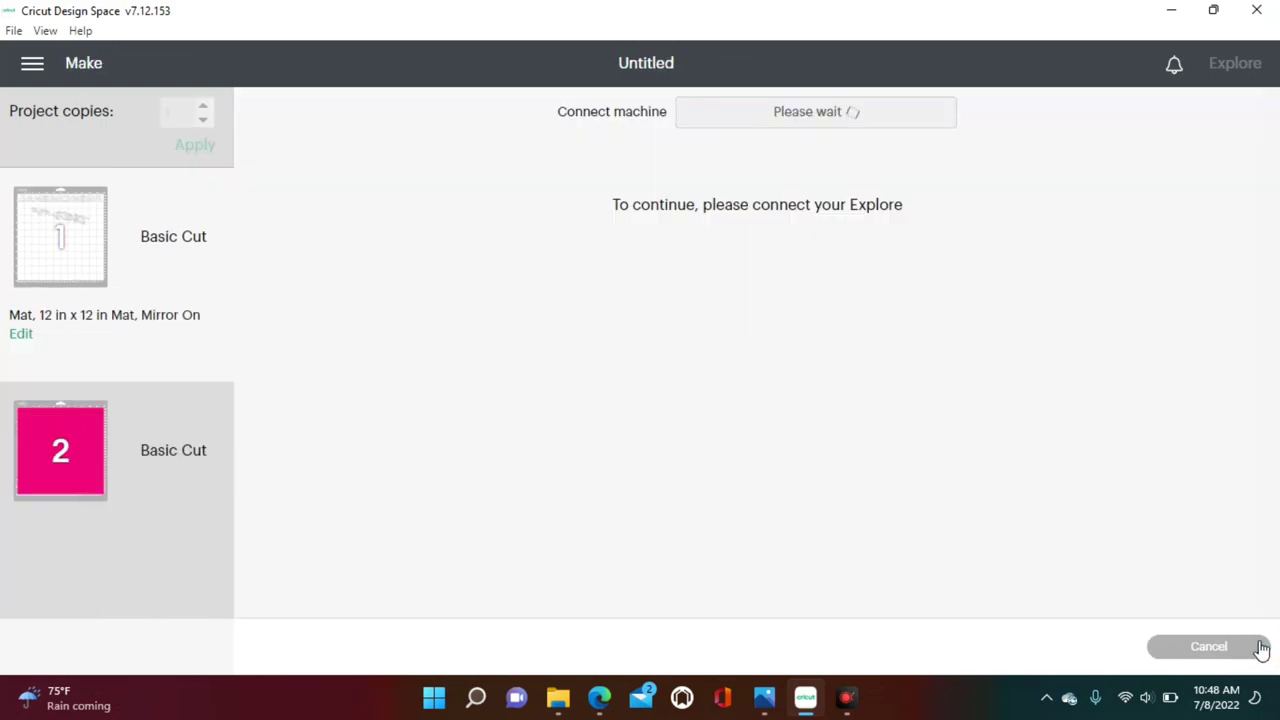
scroll(612, 428, "down", 3)
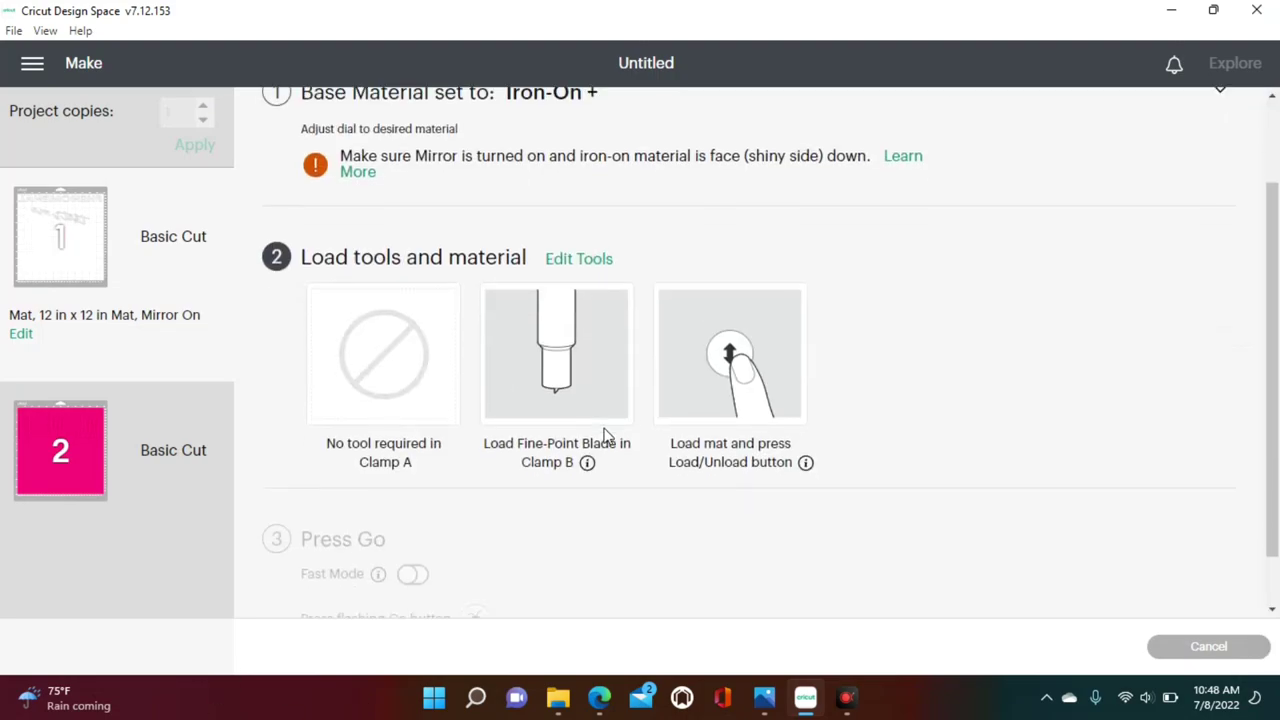